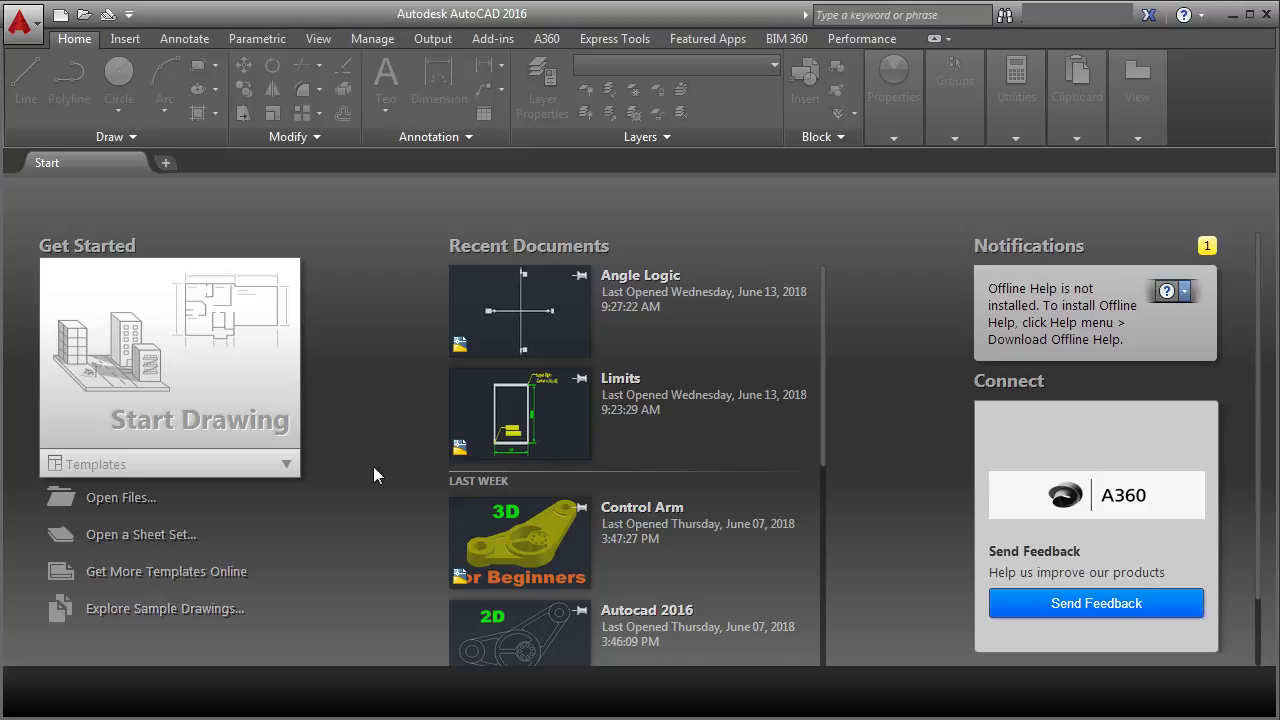
# Start a new blank drawing, Drawing4, from the Start tab
pyautogui.click(153, 376)
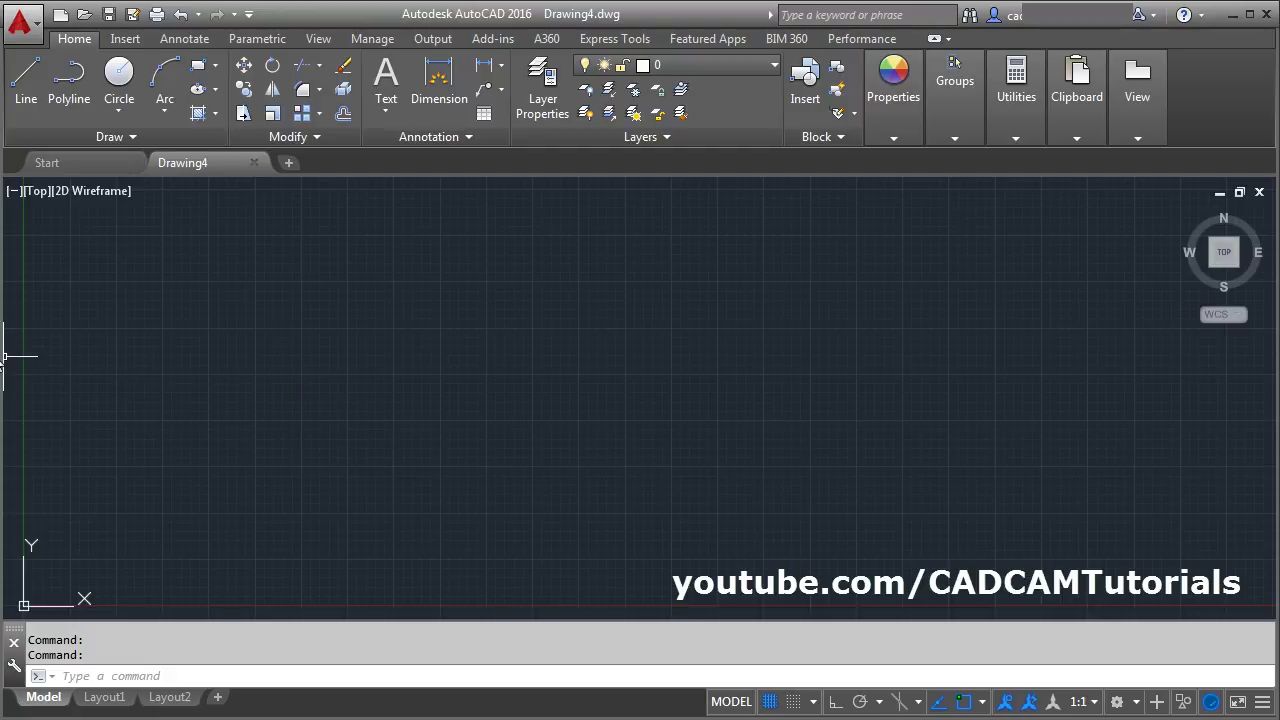
pyautogui.hotkey('alt', 'Tab')
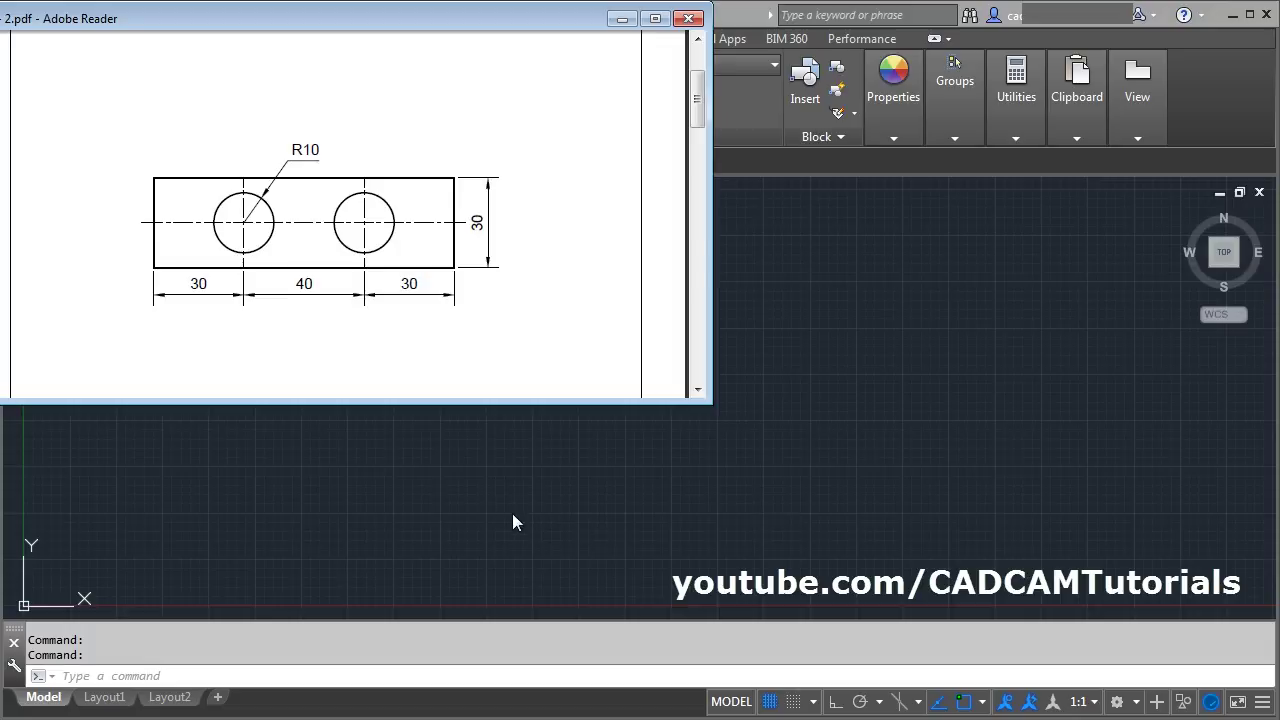
pyautogui.click(485, 477)
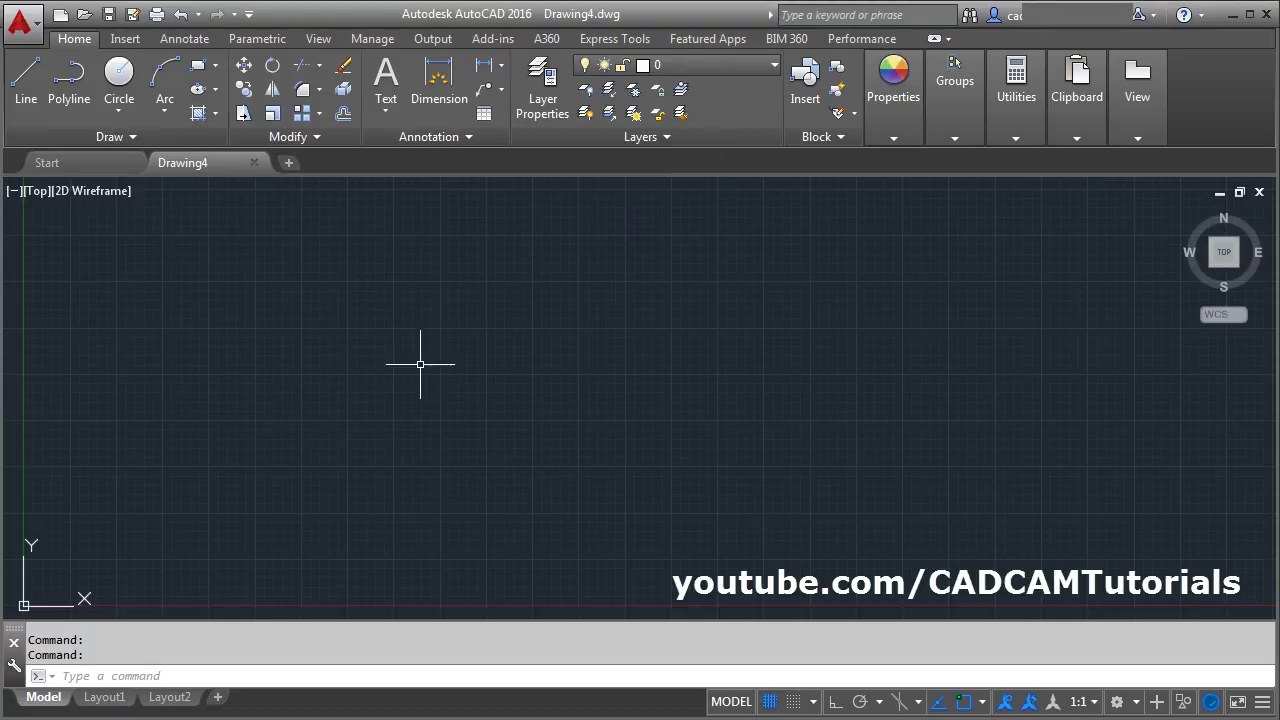
pyautogui.click(27, 84)
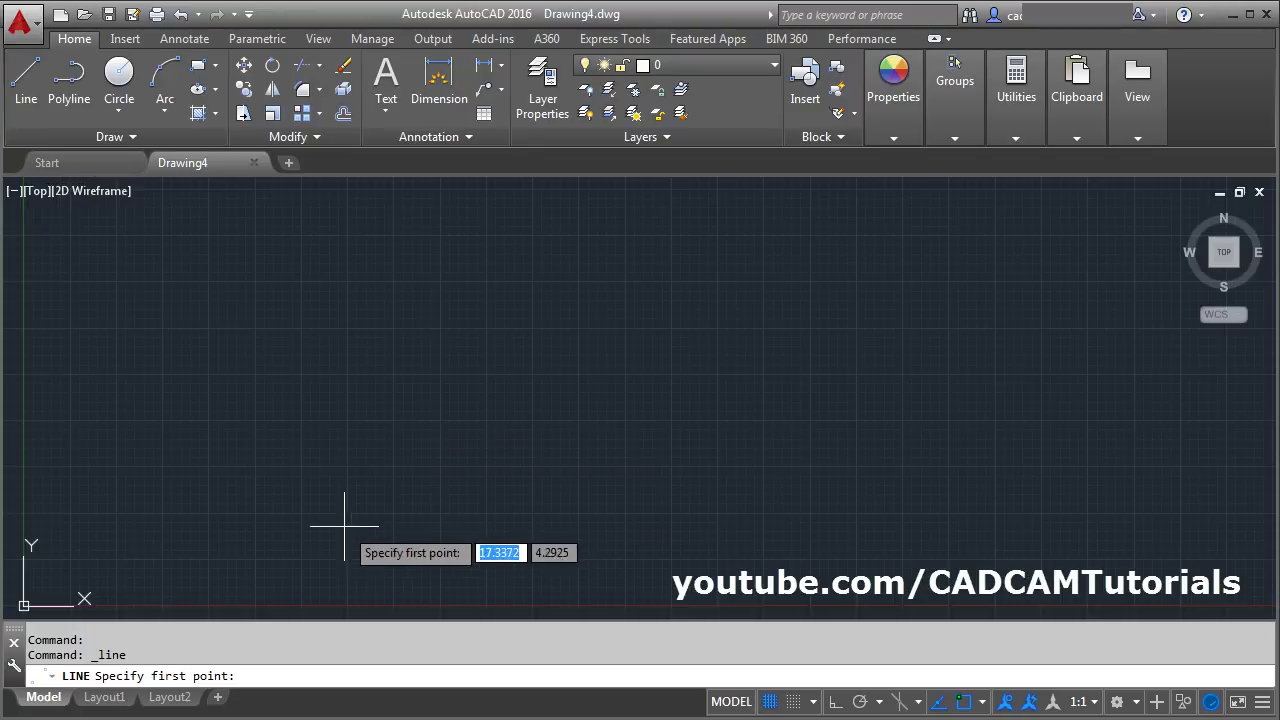
pyautogui.click(301, 537)
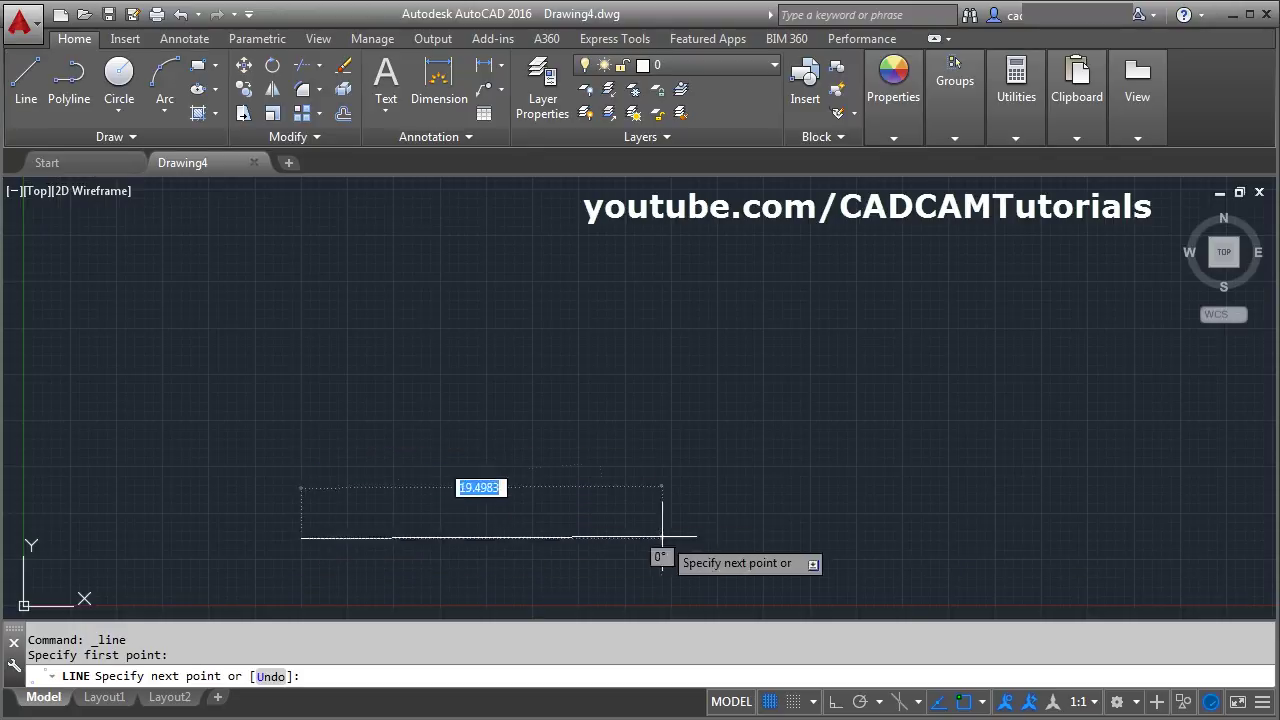
pyautogui.click(835, 703)
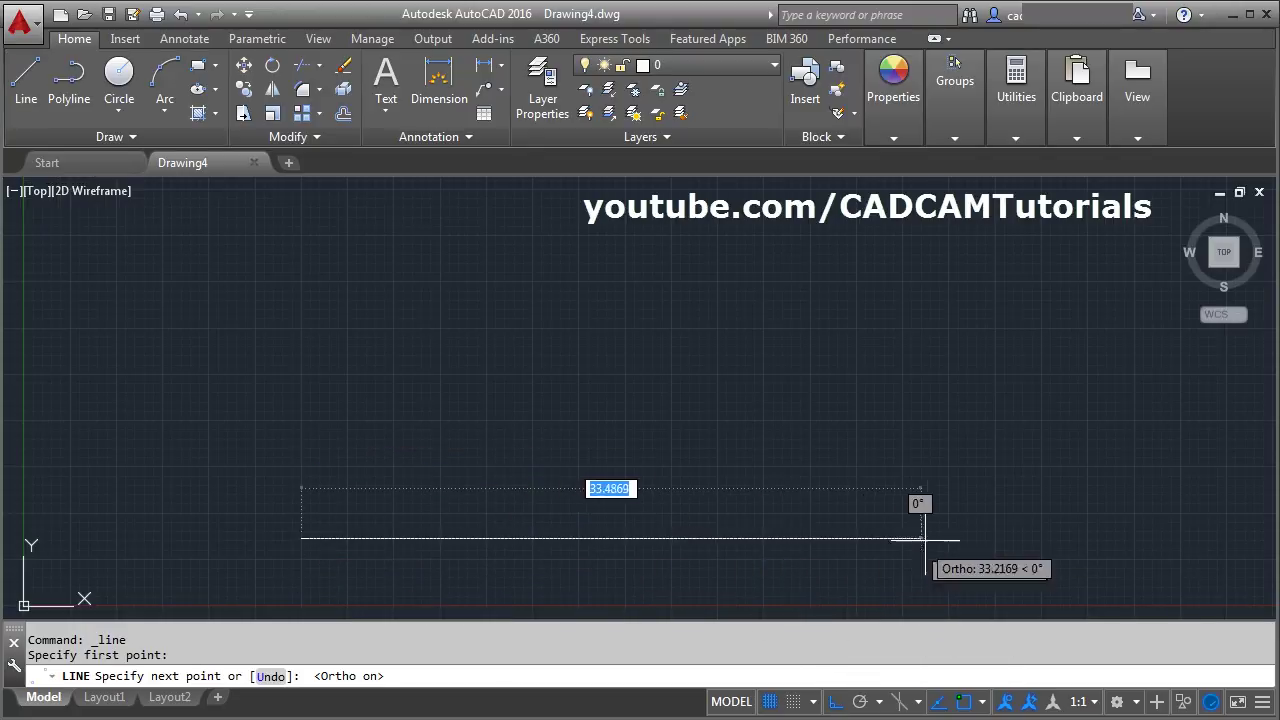
pyautogui.write('10')
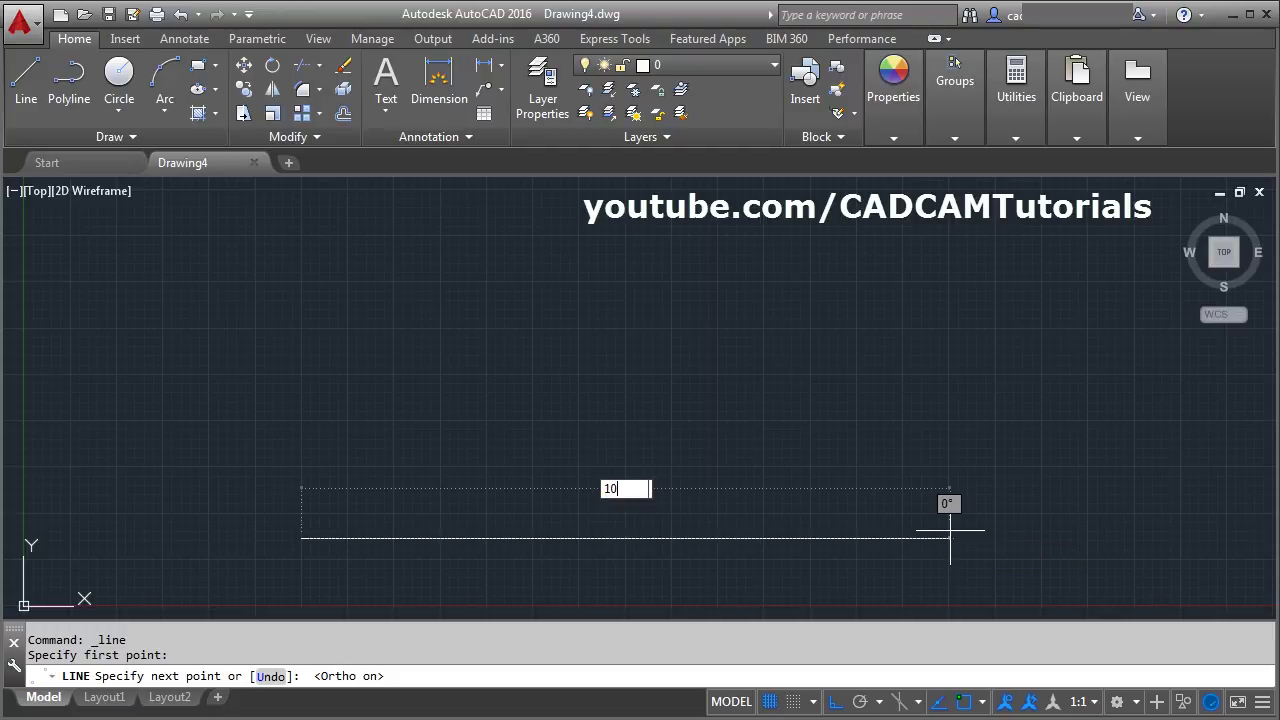
pyautogui.write('0')
pyautogui.press('Return')
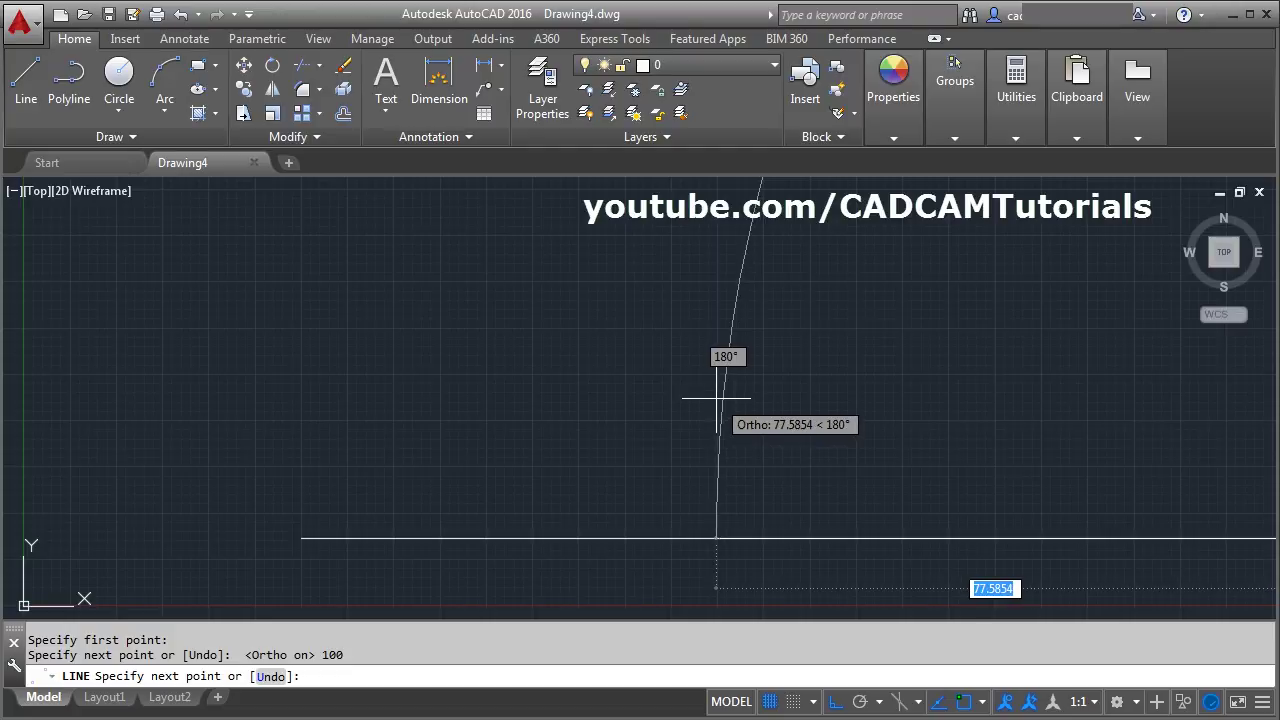
pyautogui.press('Escape')
pyautogui.write('u')
pyautogui.press('Return')
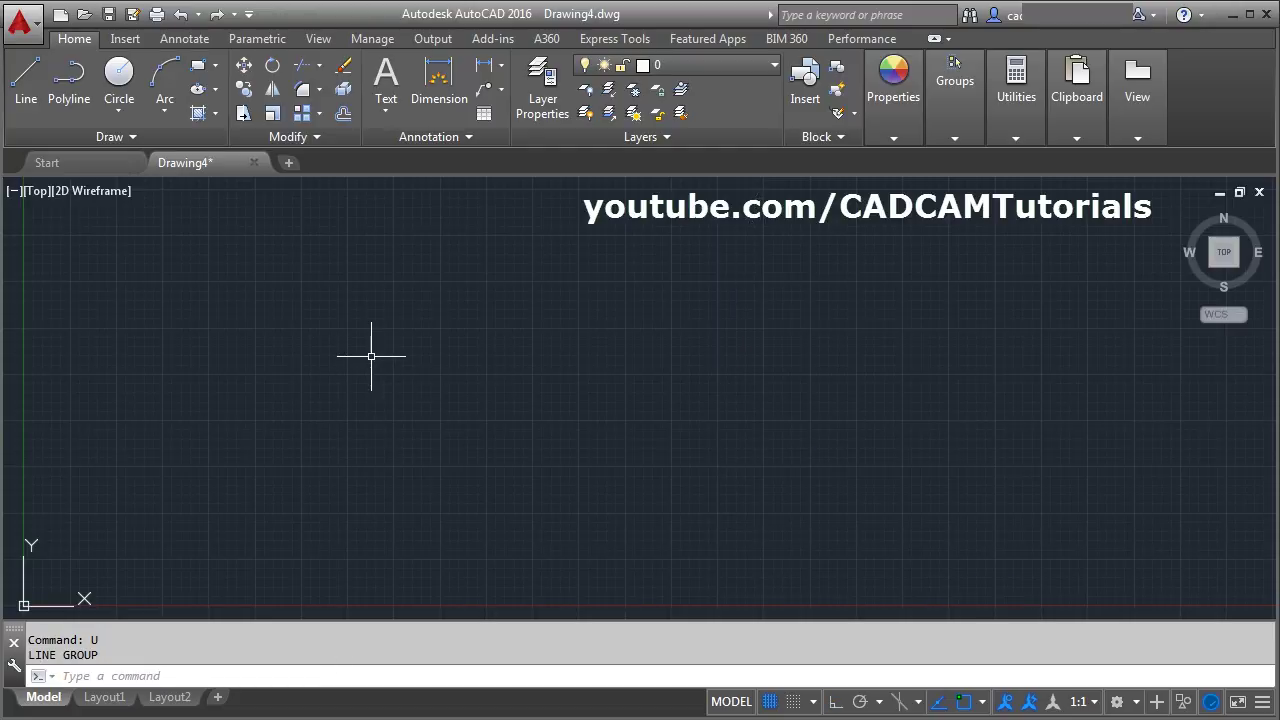
# Start the LIMITS command, then abandon it and switch to the Limits and Angle Logic drawings
pyautogui.write('limi')
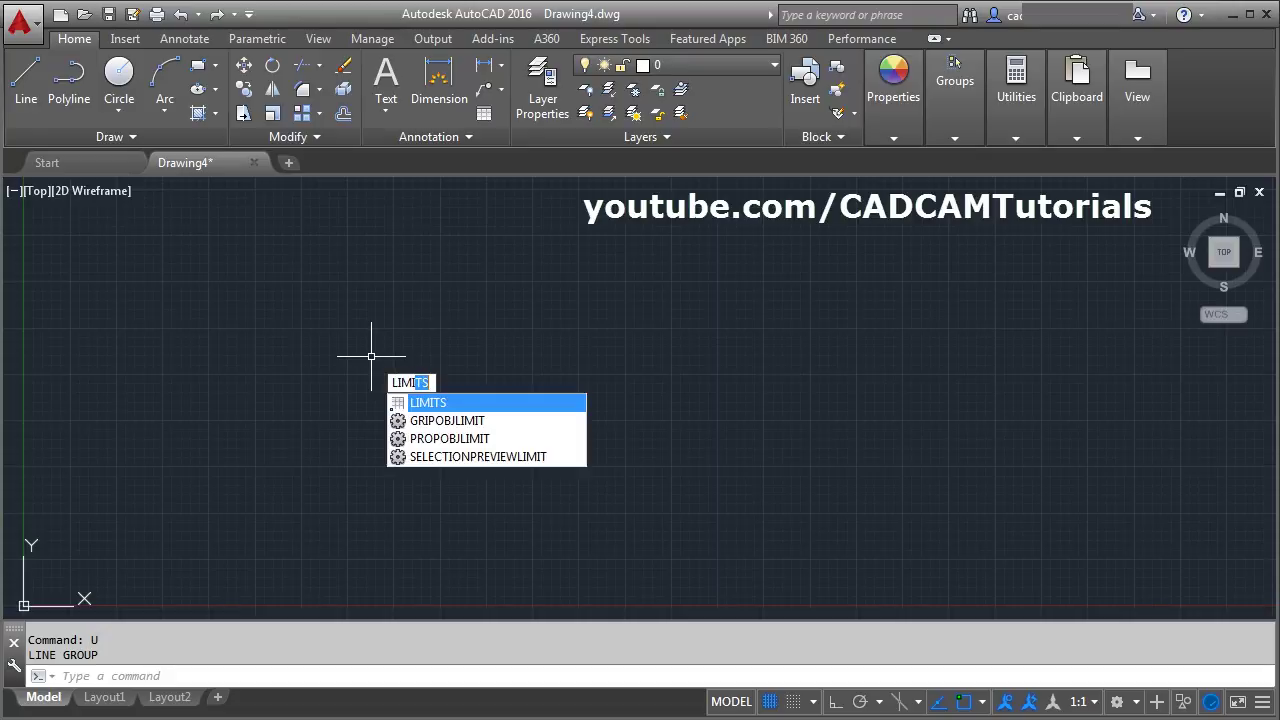
pyautogui.write('ts')
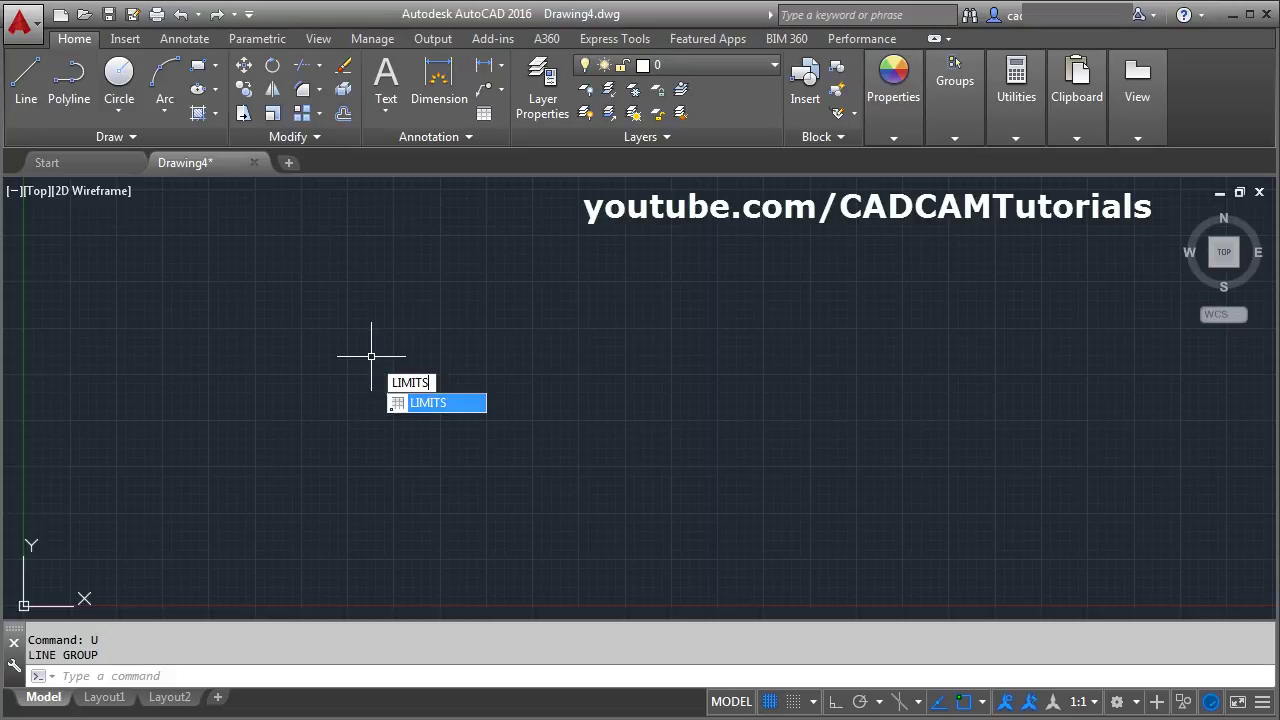
pyautogui.press('Return')
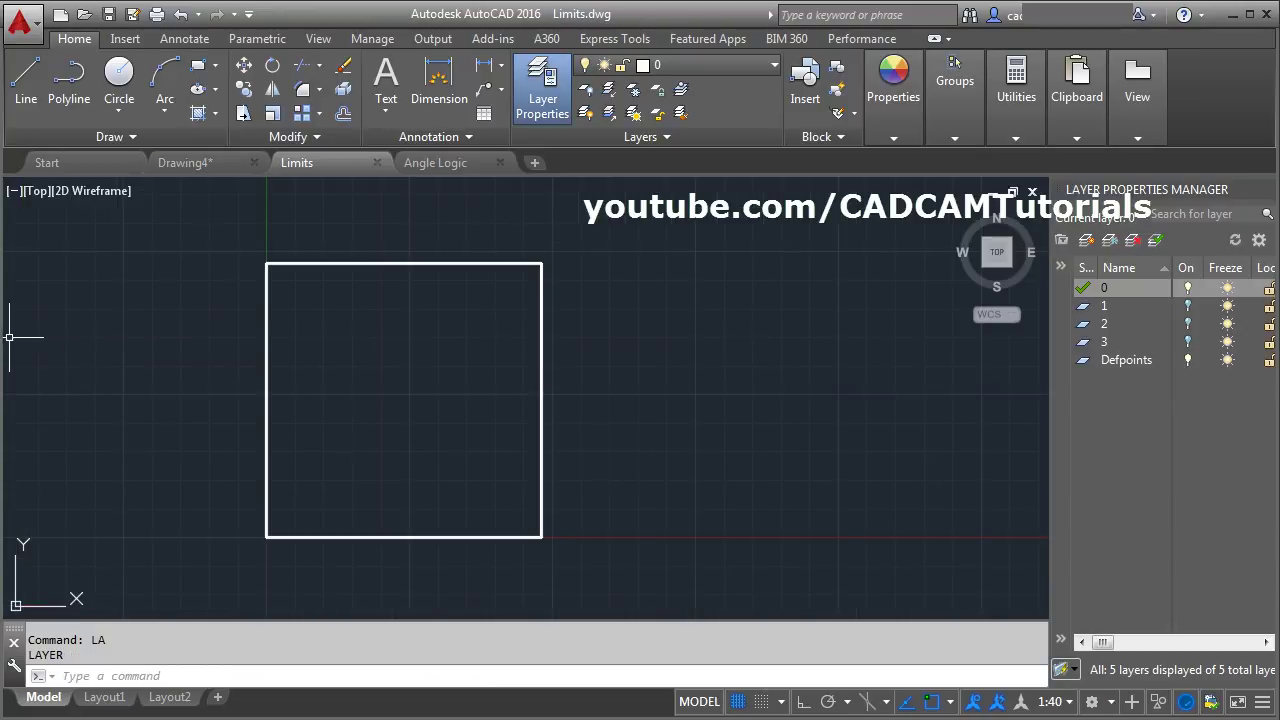
pyautogui.hotkey('alt', 'Tab')
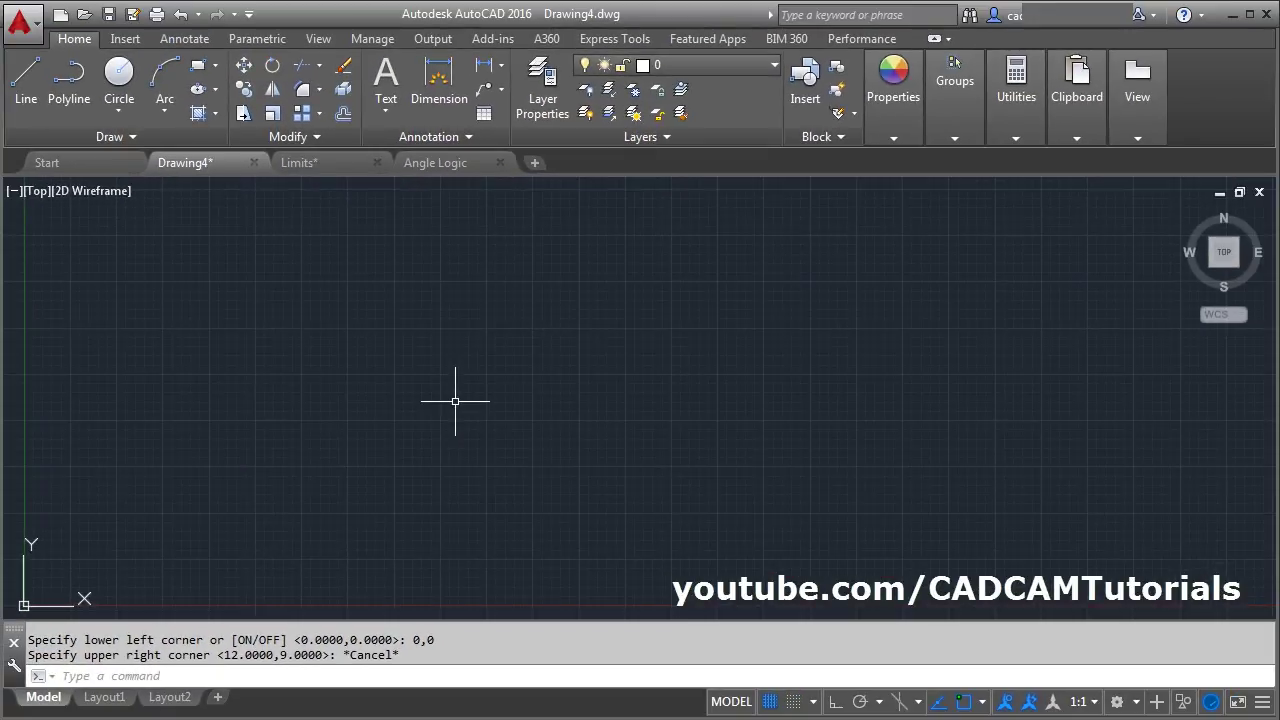
# Set Drawing4's limits with lower-left corner 0,0 and upper-right corner 120,120
pyautogui.write('limits')
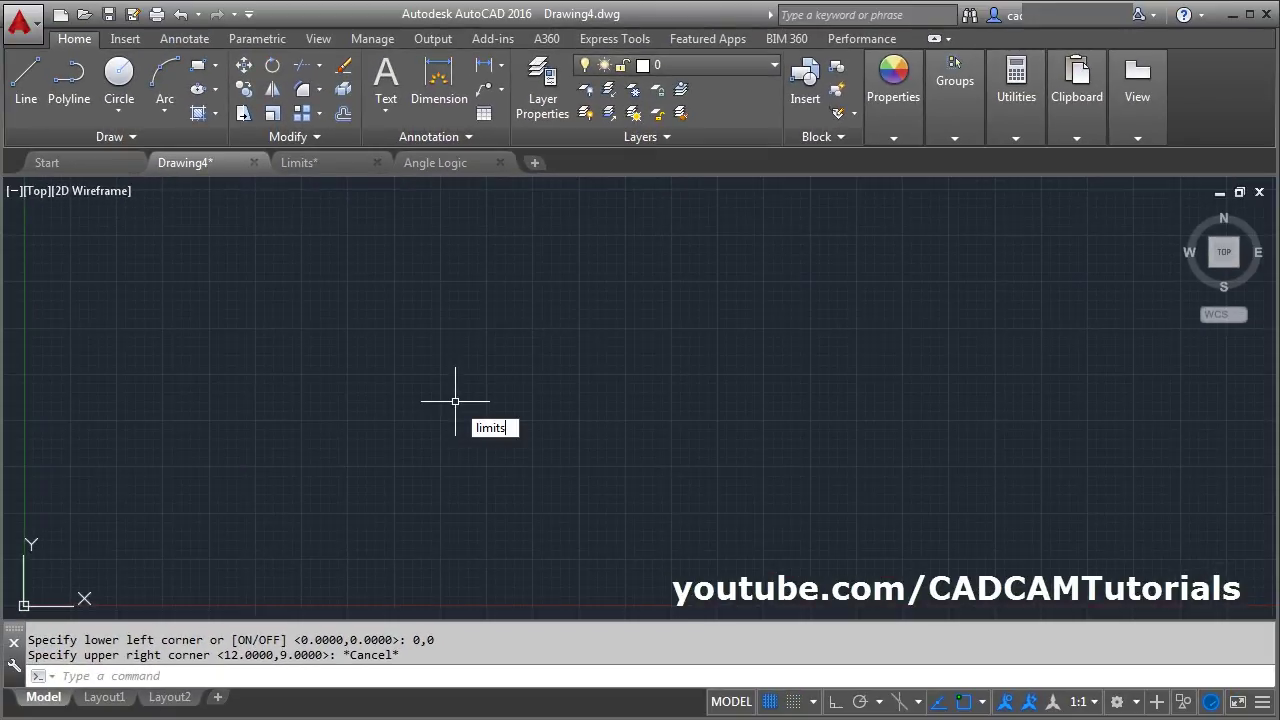
pyautogui.press('Return')
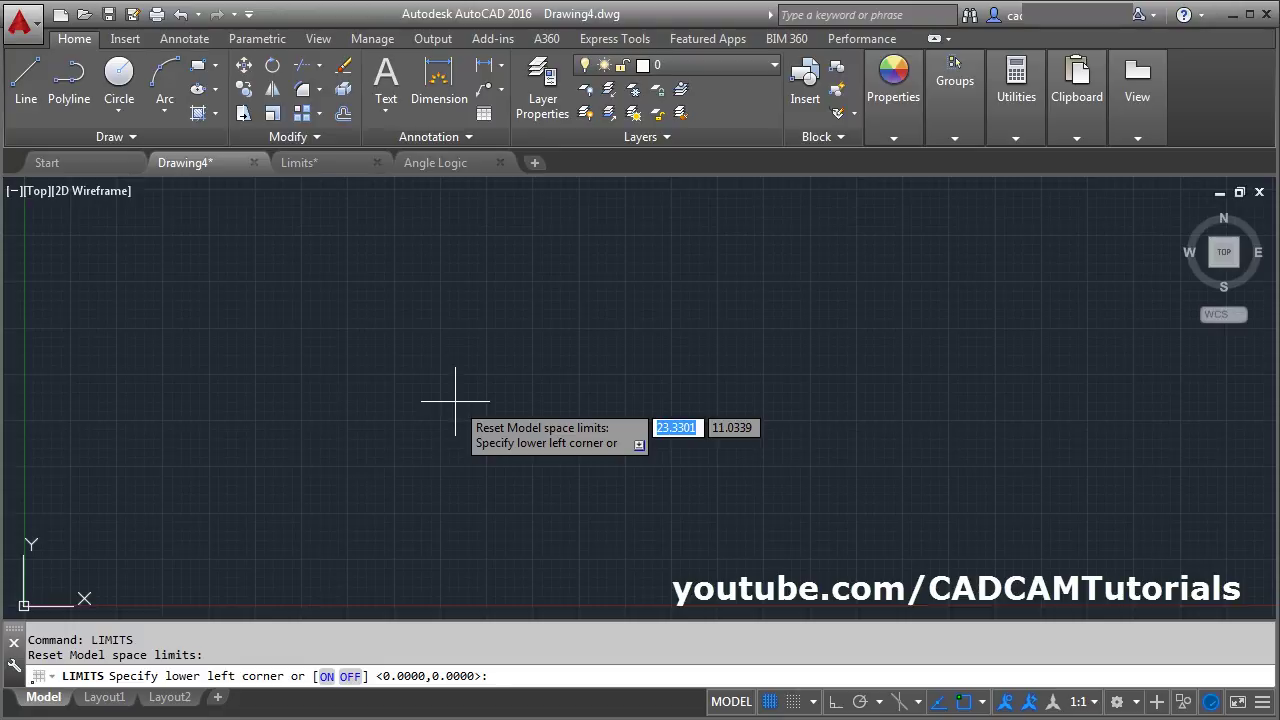
pyautogui.write('0,0')
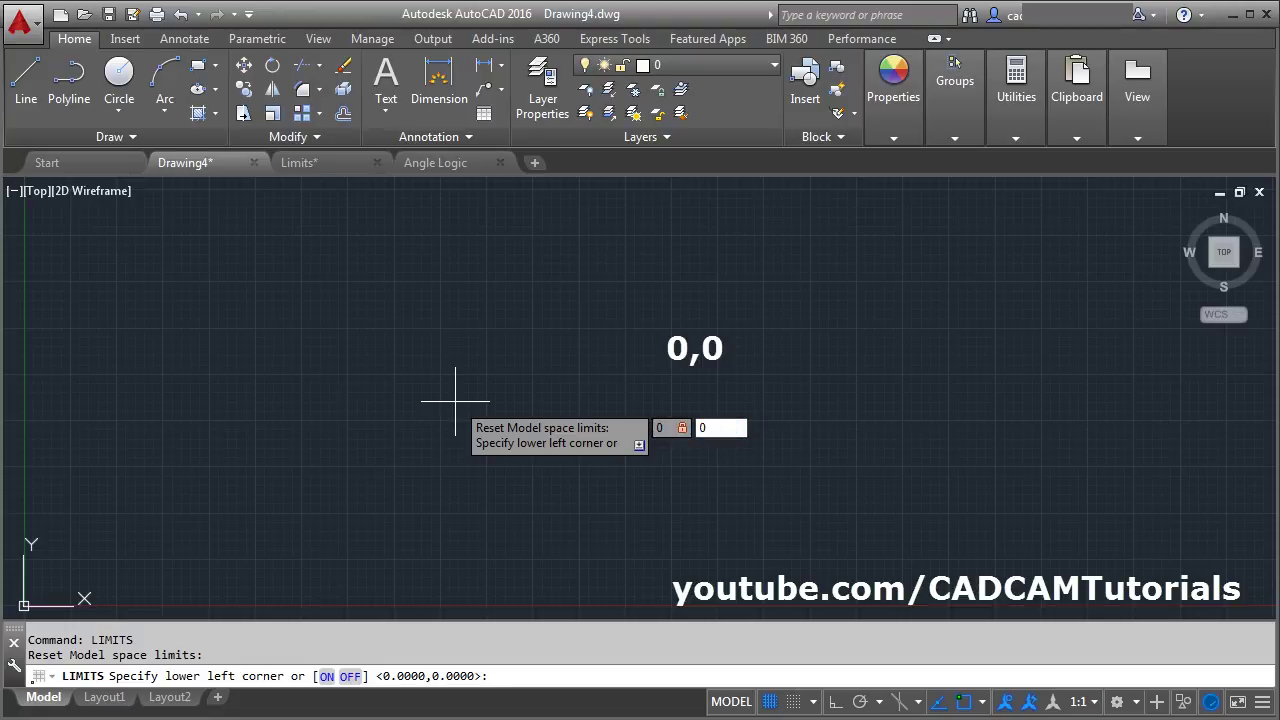
pyautogui.press('Return')
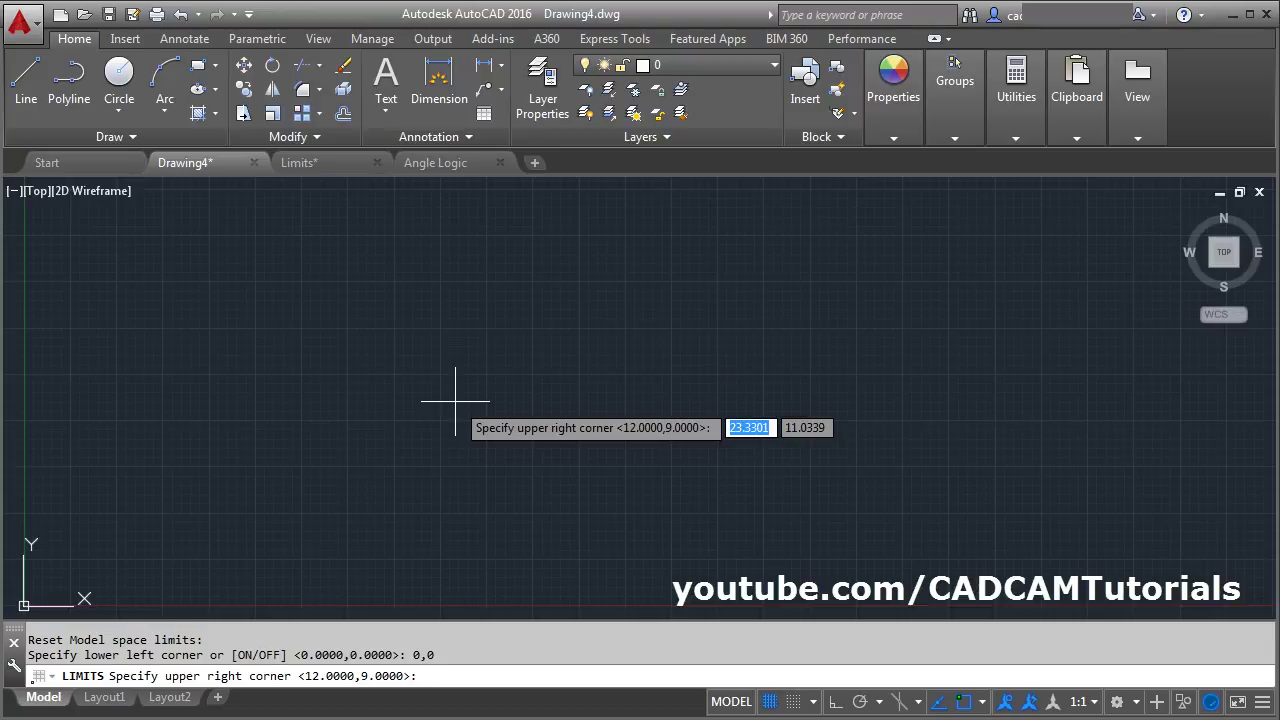
pyautogui.write('120')
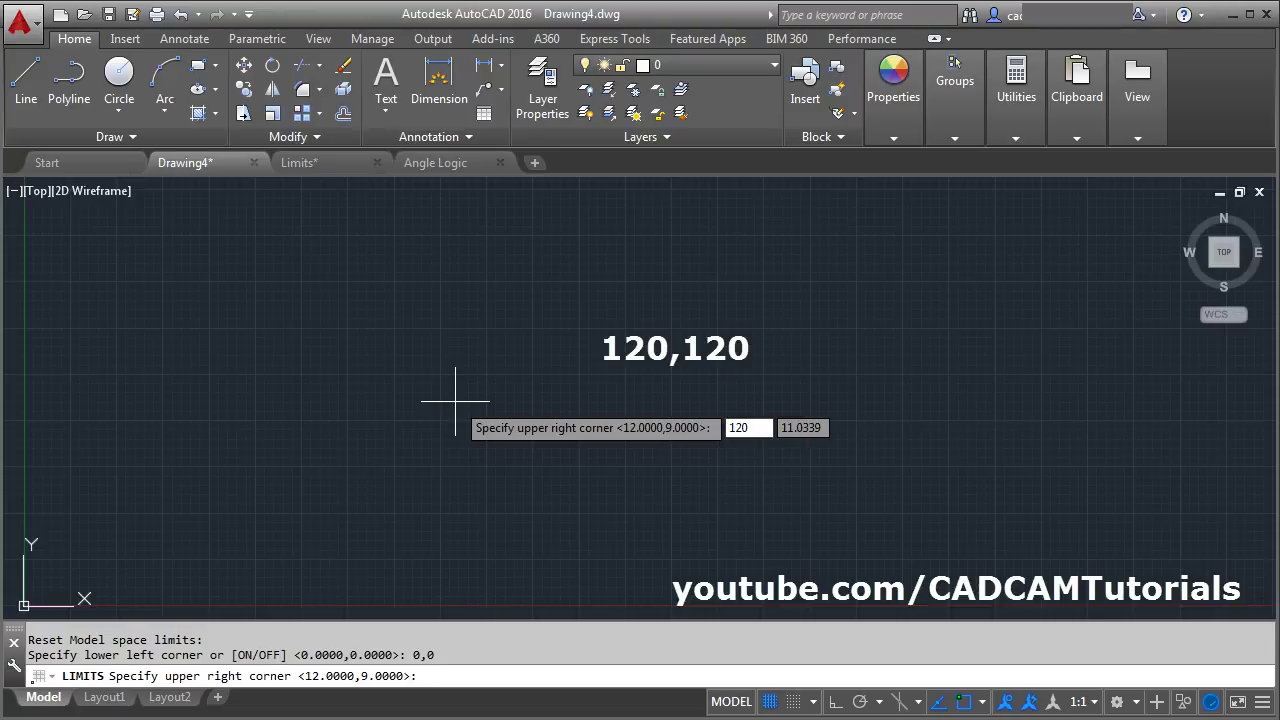
pyautogui.write(',120')
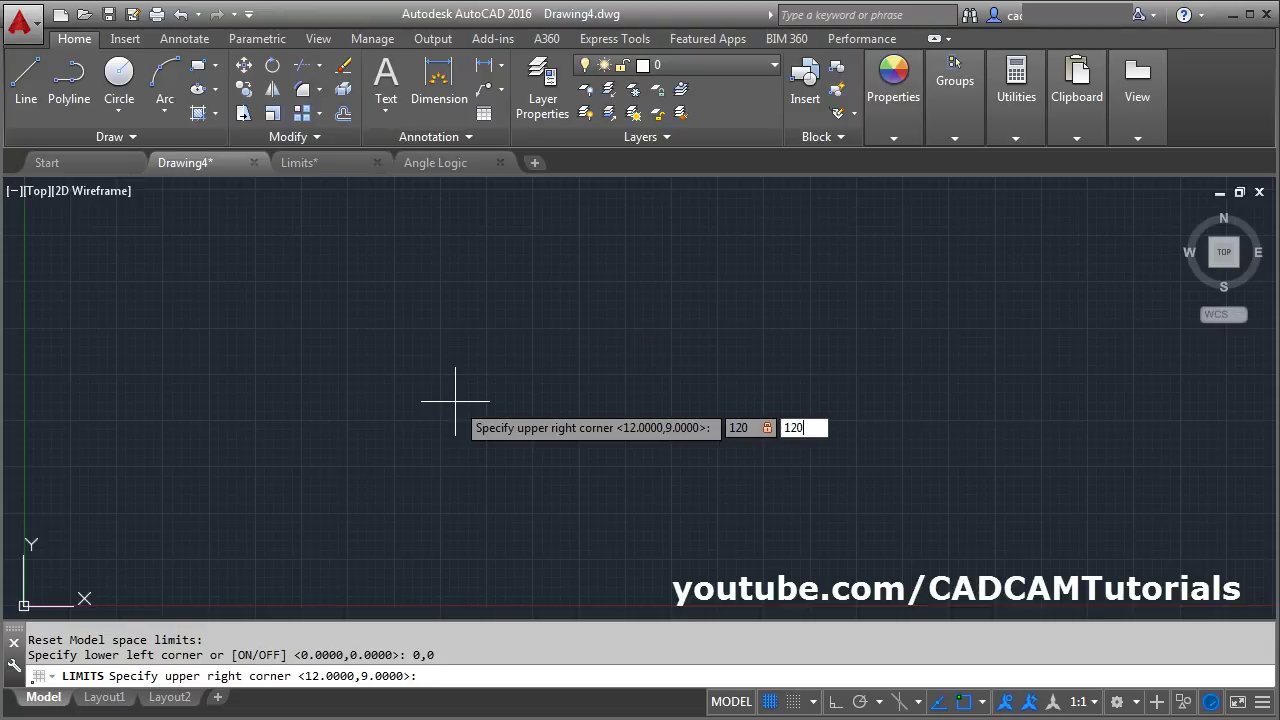
pyautogui.press('Return')
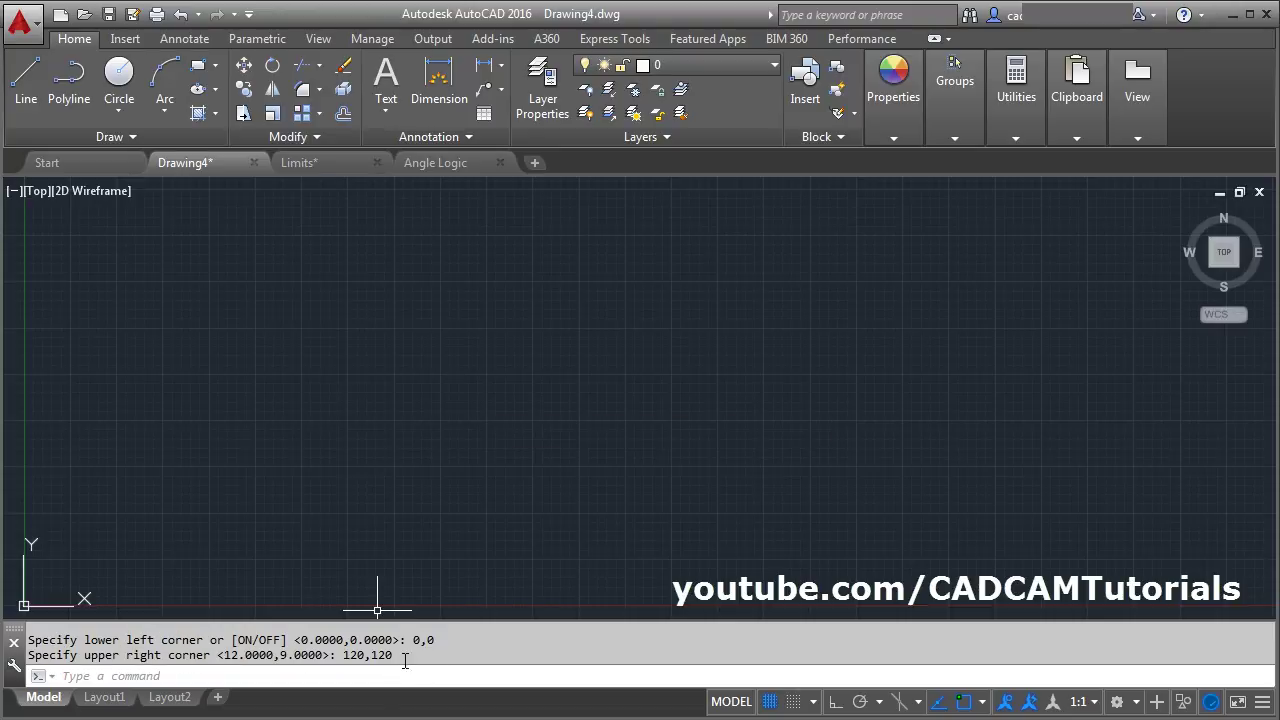
pyautogui.moveTo(409, 657); pyautogui.dragTo(30, 643)
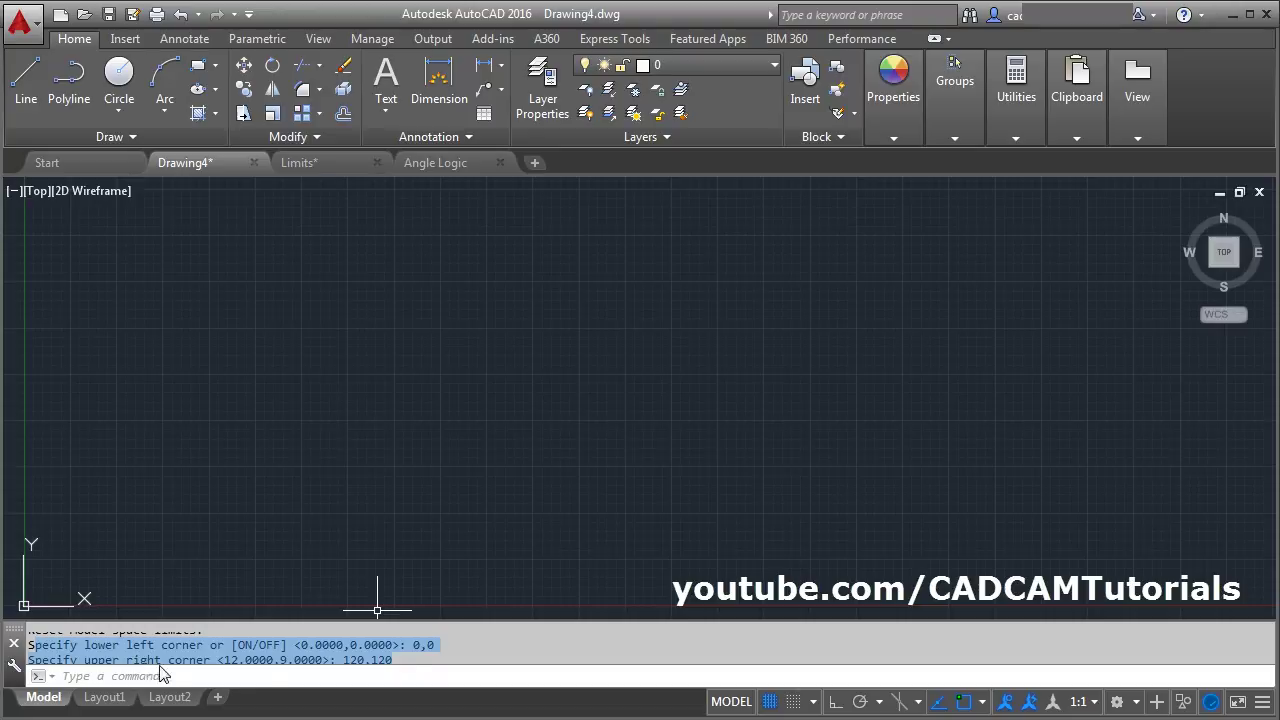
pyautogui.click(420, 656)
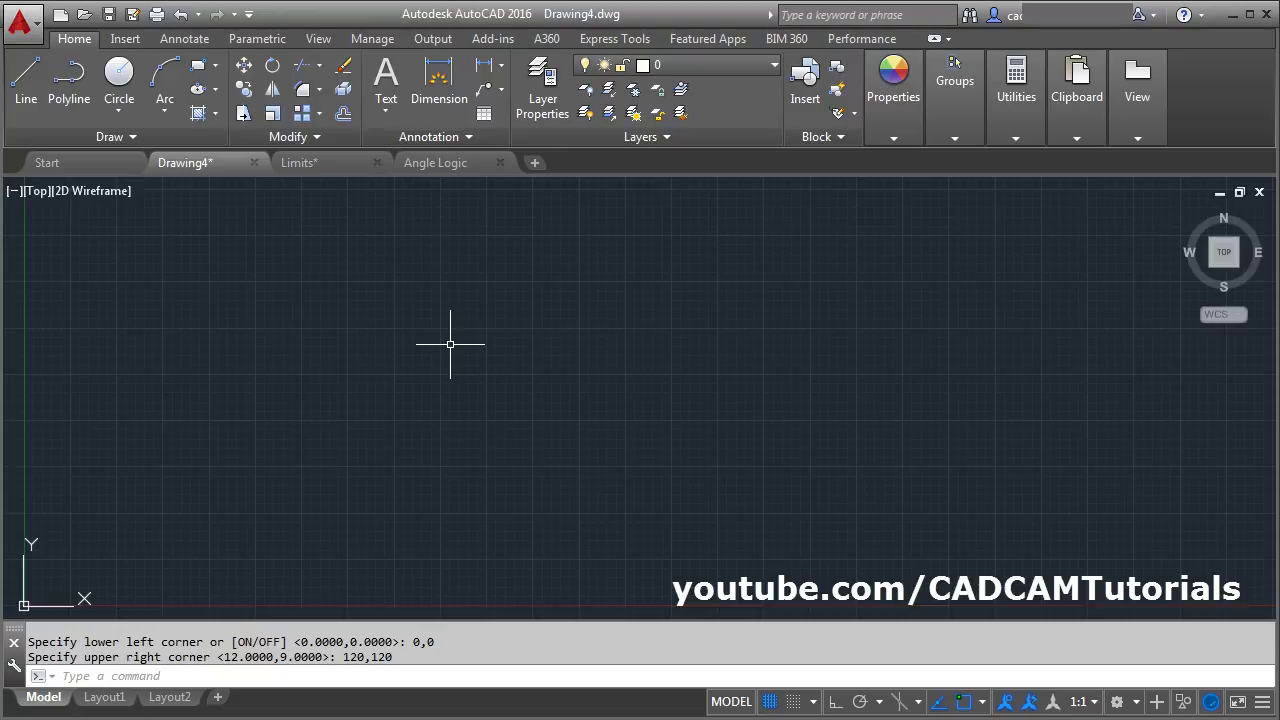
# Zoom All (Z, A) to fit the 0,0 to 120,120 limits in view
pyautogui.write('z')
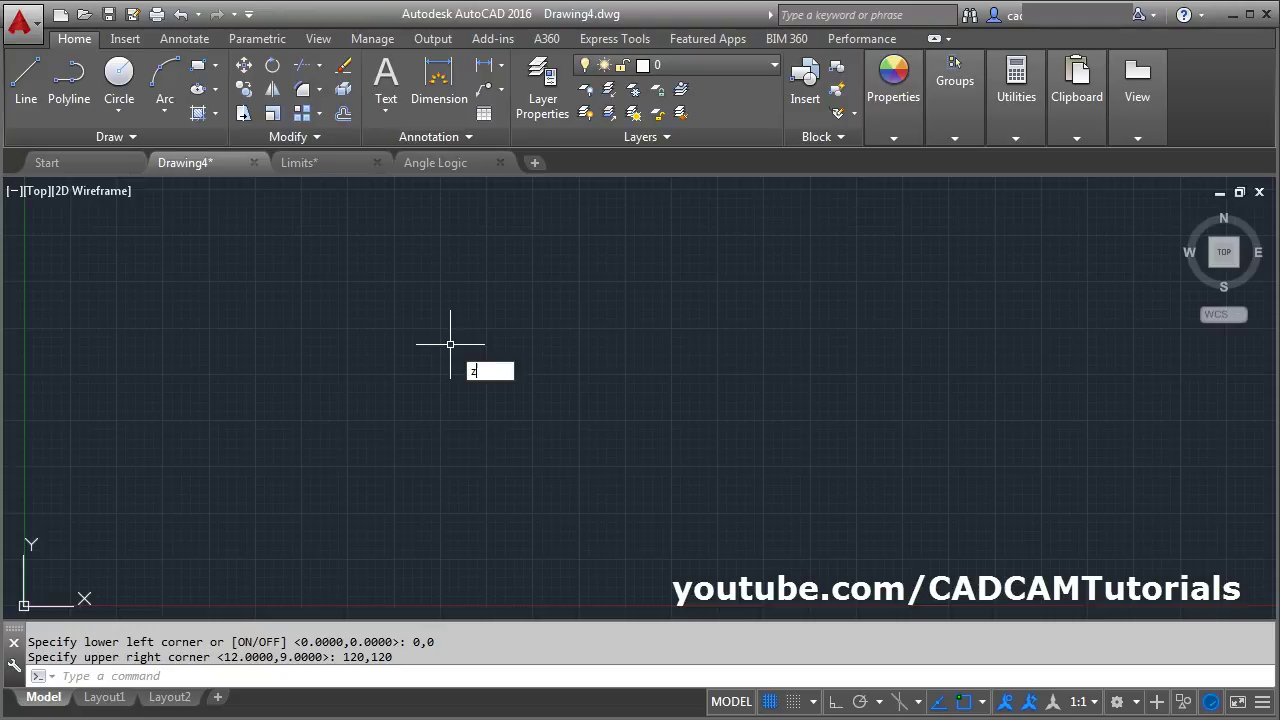
pyautogui.press('Return')
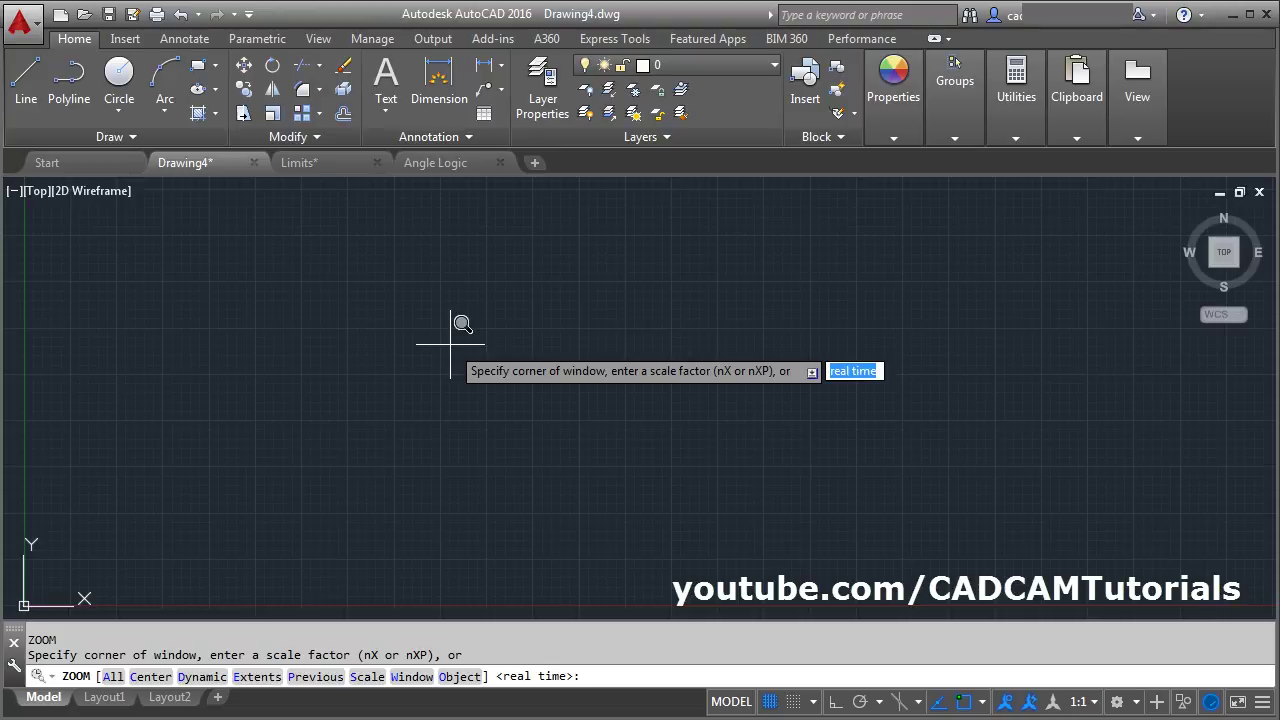
pyautogui.write('a')
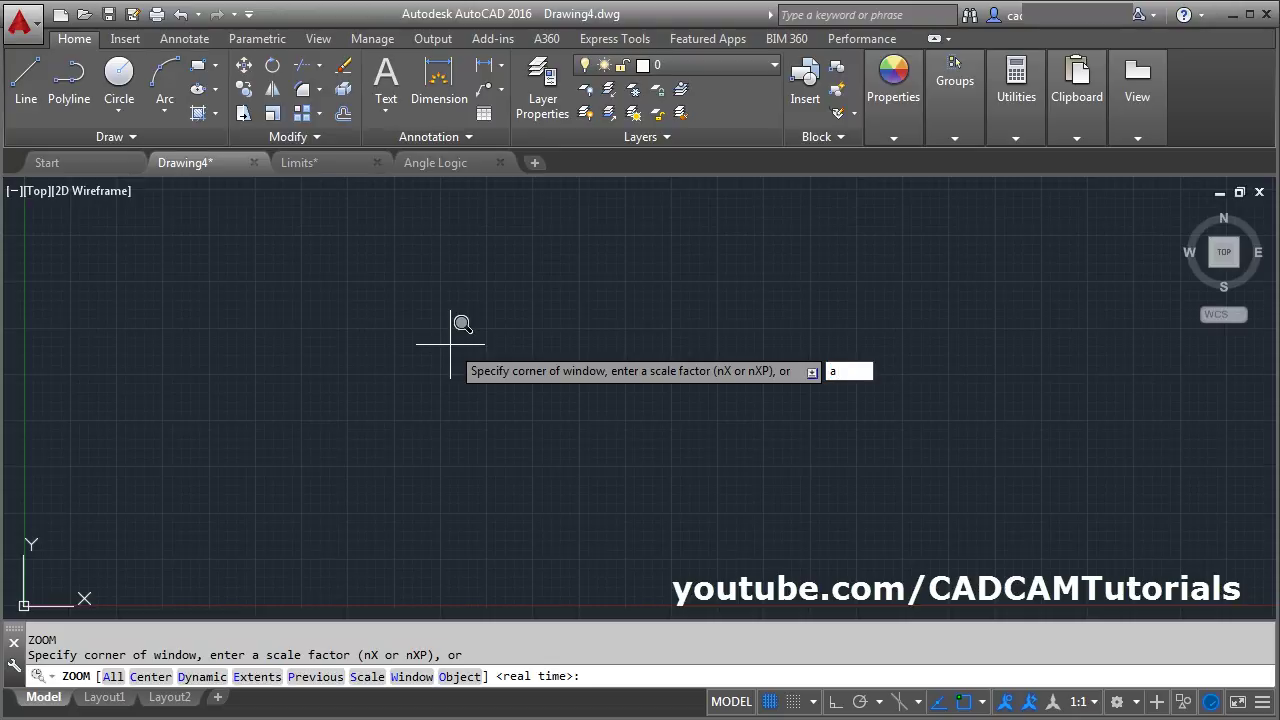
pyautogui.press('Return')
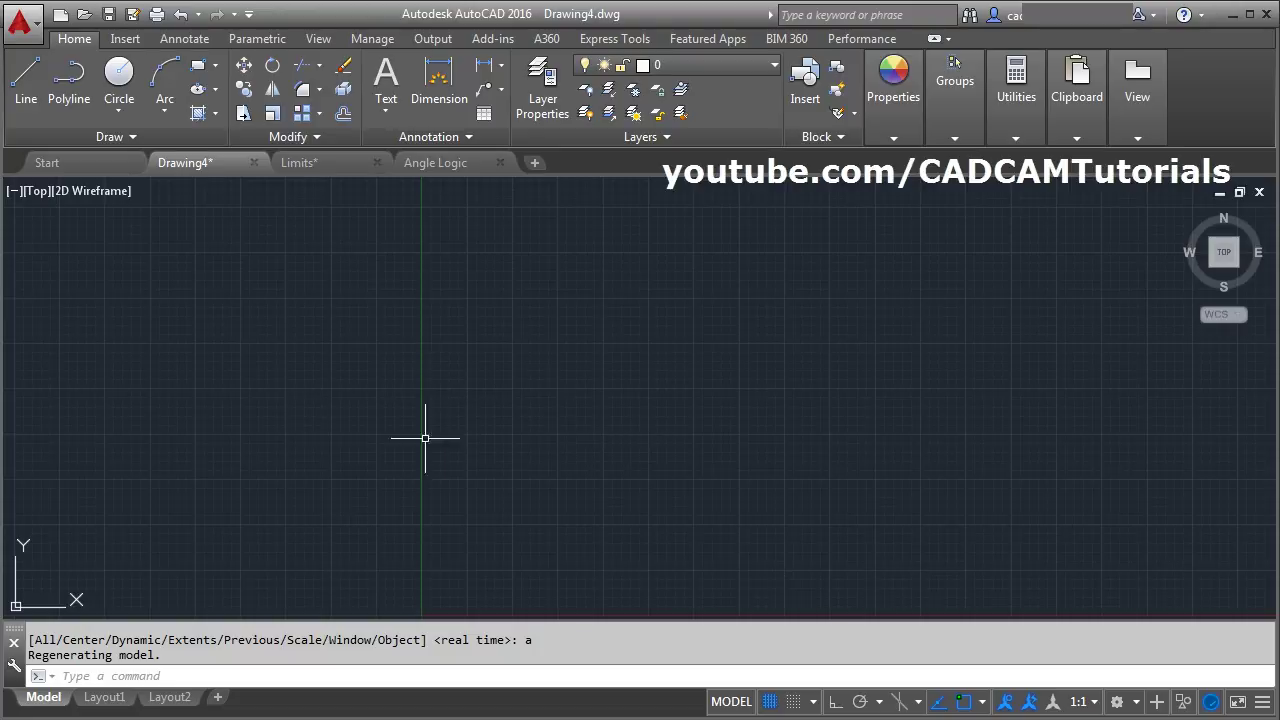
# Draw a 100-unit horizontal line from near the lower left with Ortho on
pyautogui.click(25, 105)
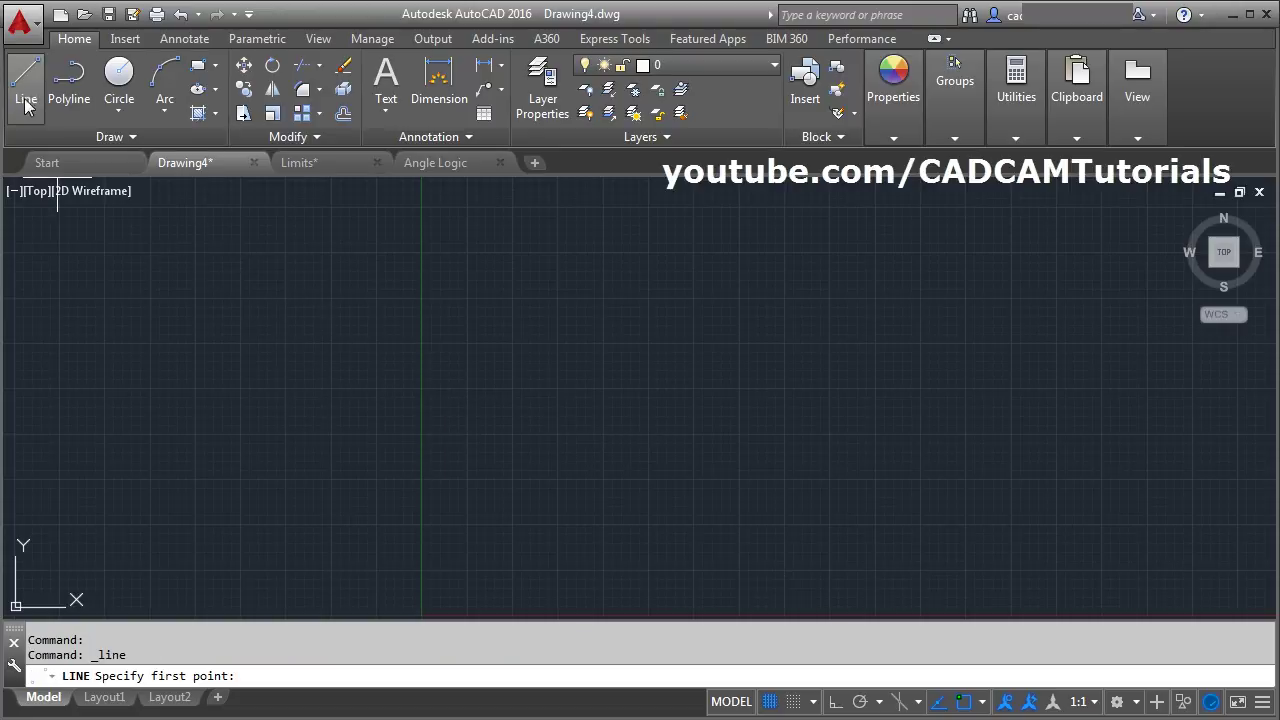
pyautogui.click(253, 541)
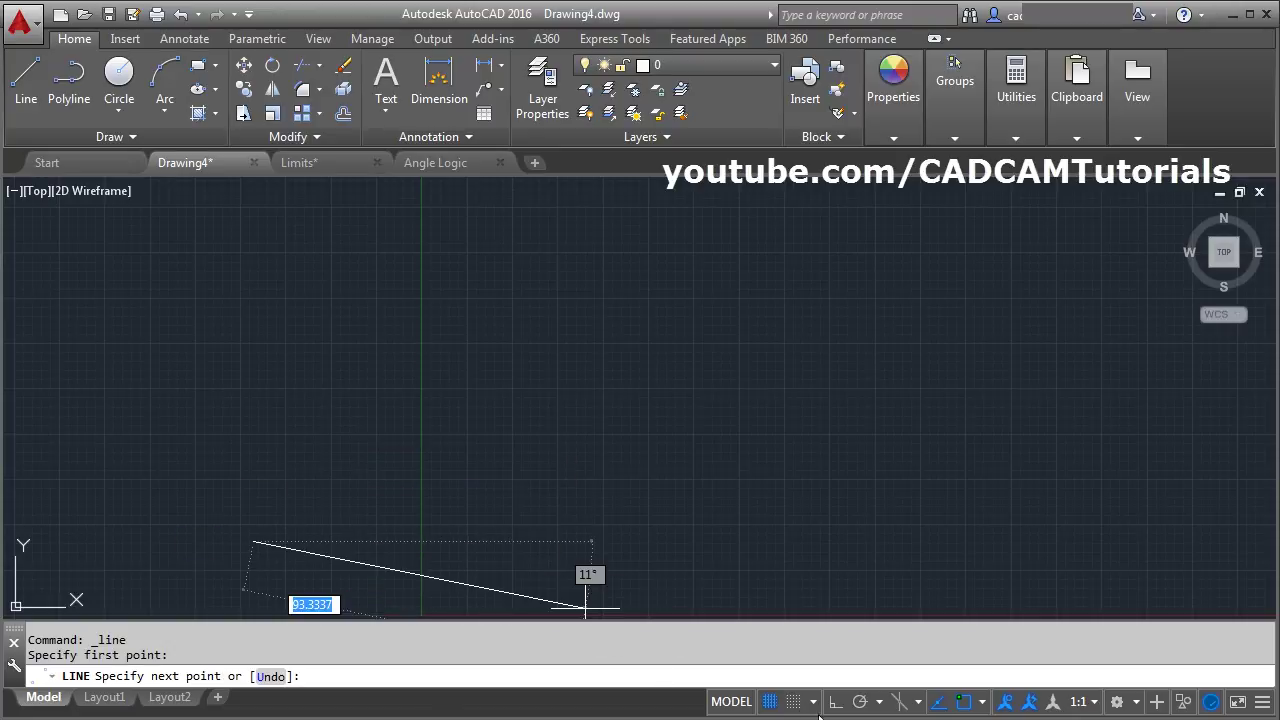
pyautogui.press('F8')
pyautogui.write('100')
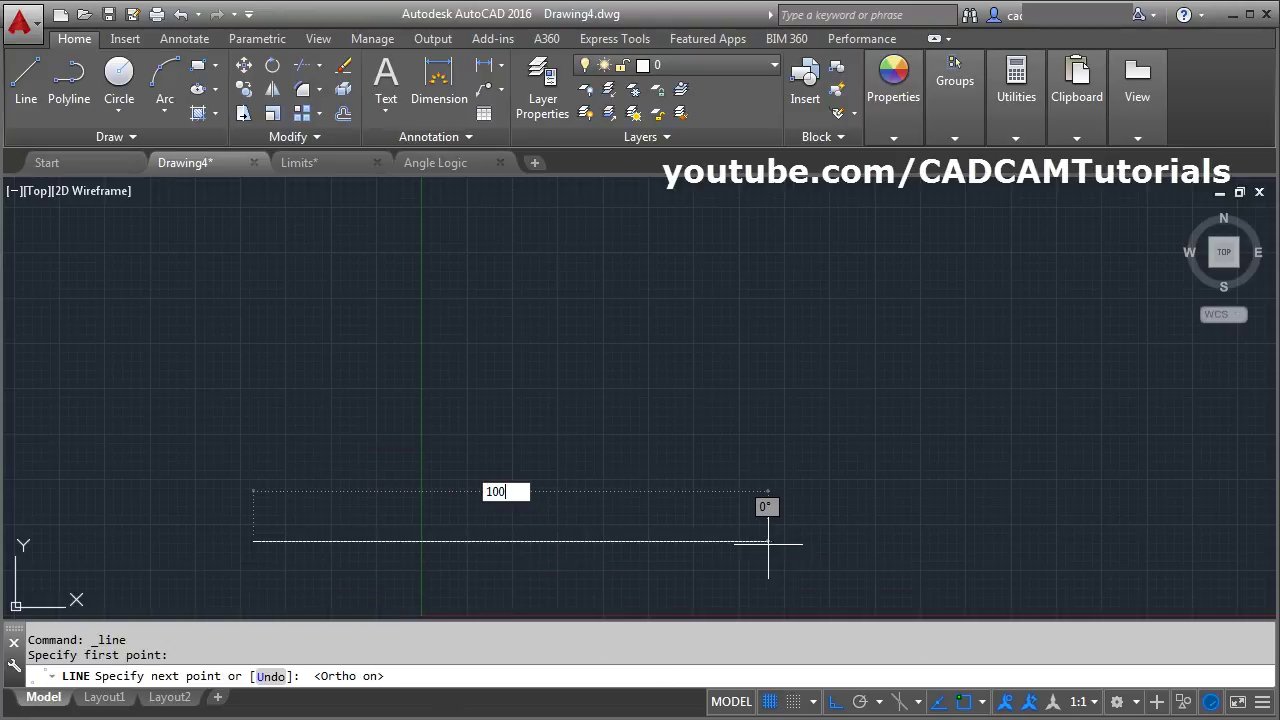
pyautogui.press('Return')
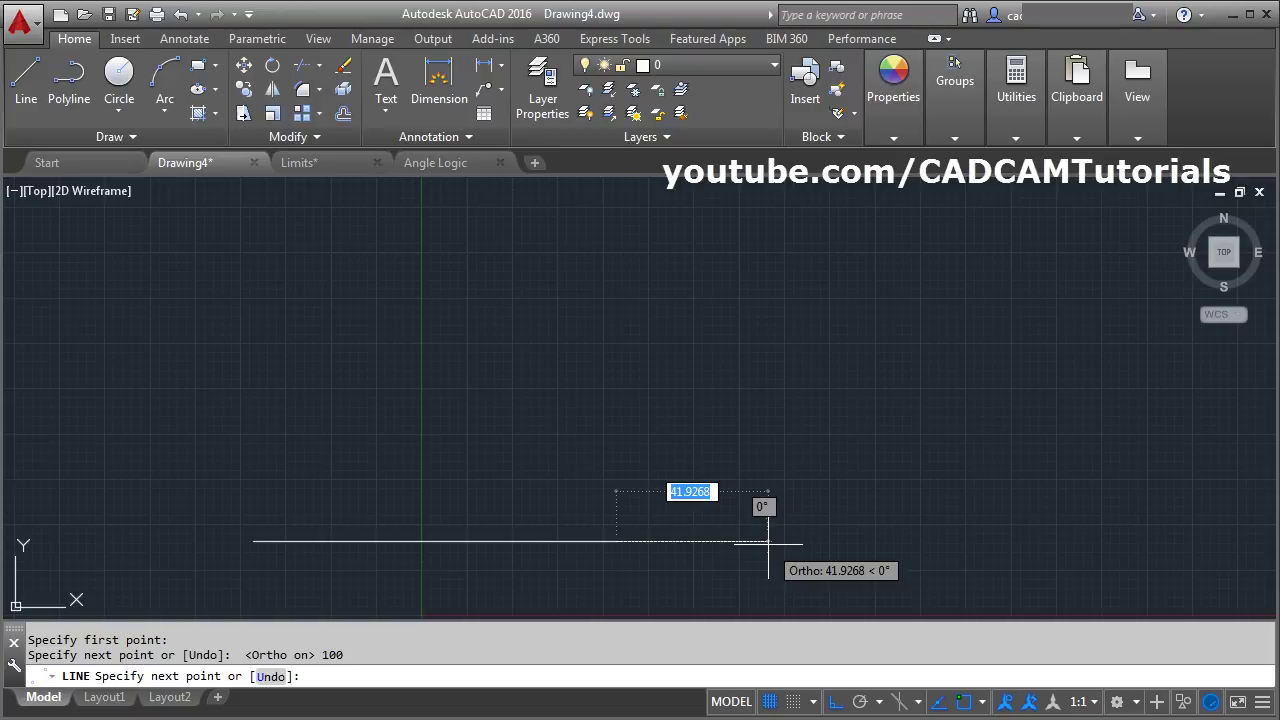
pyautogui.press('Return')
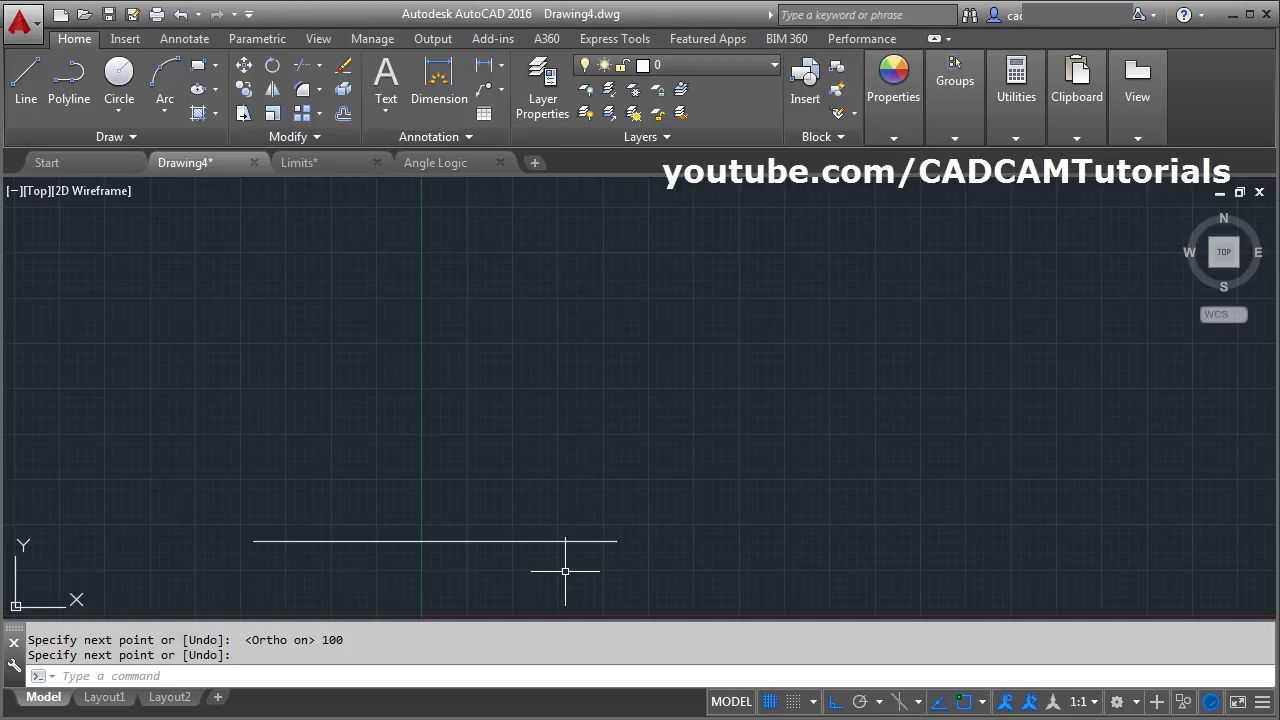
# Erase the 100-unit line with a selection window
pyautogui.write('E')
pyautogui.press('Return')
pyautogui.click(512, 556)
pyautogui.click(485, 535)
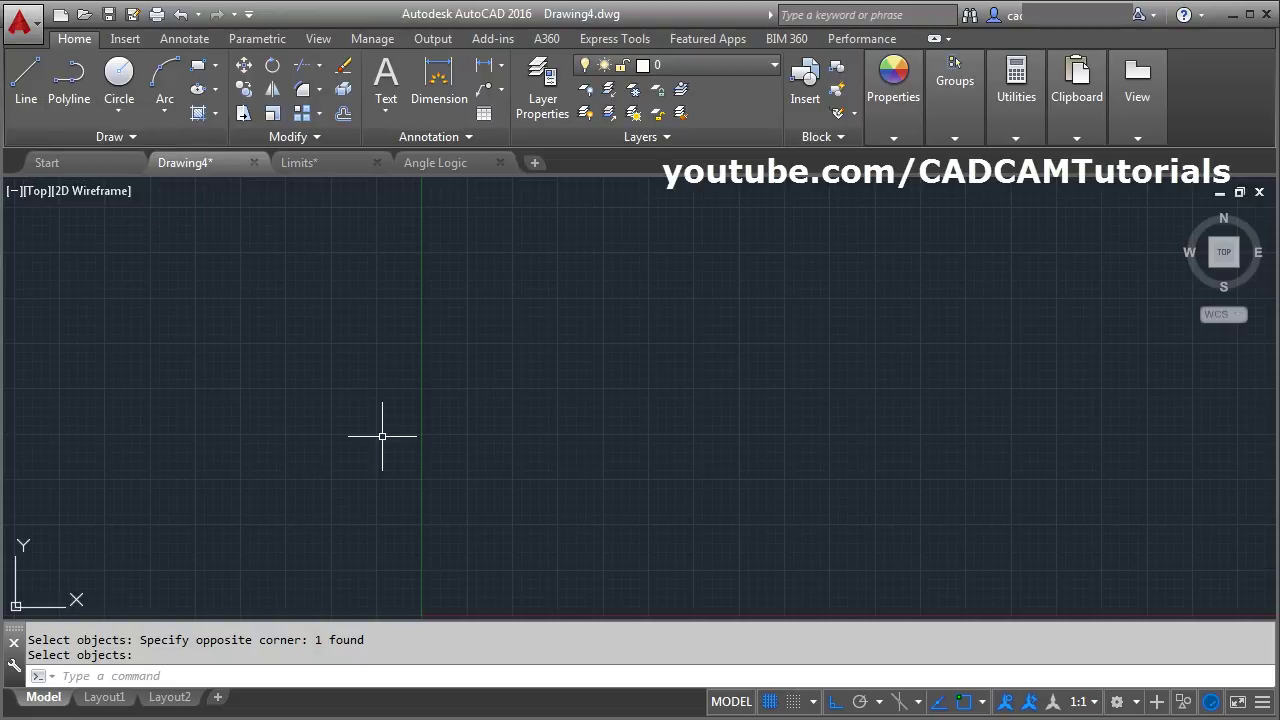
pyautogui.write('L')
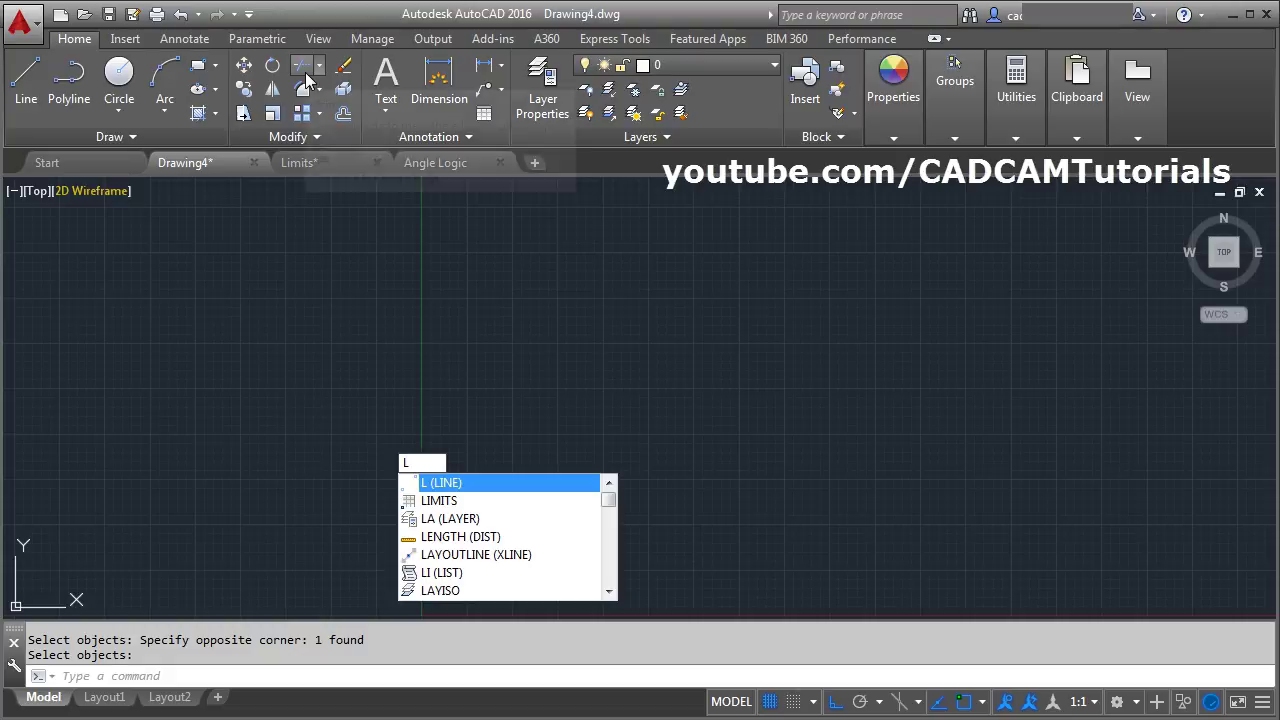
pyautogui.press('BackSpace')
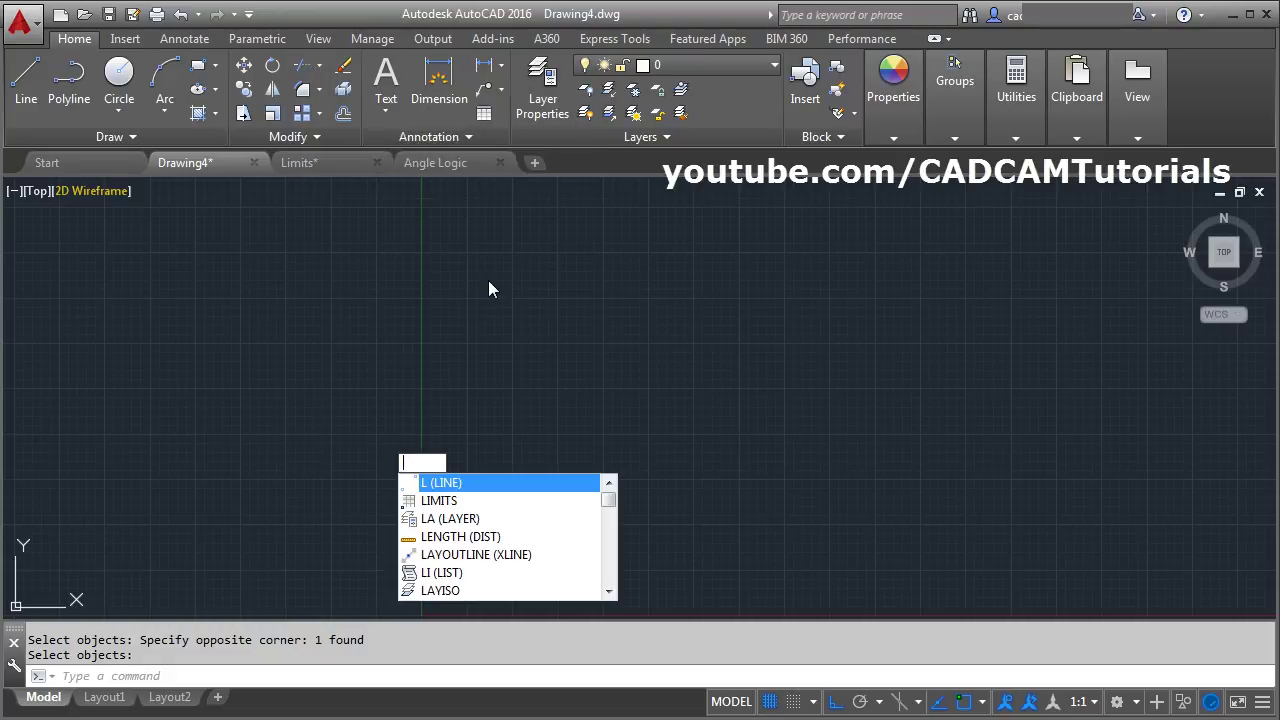
pyautogui.write('T')
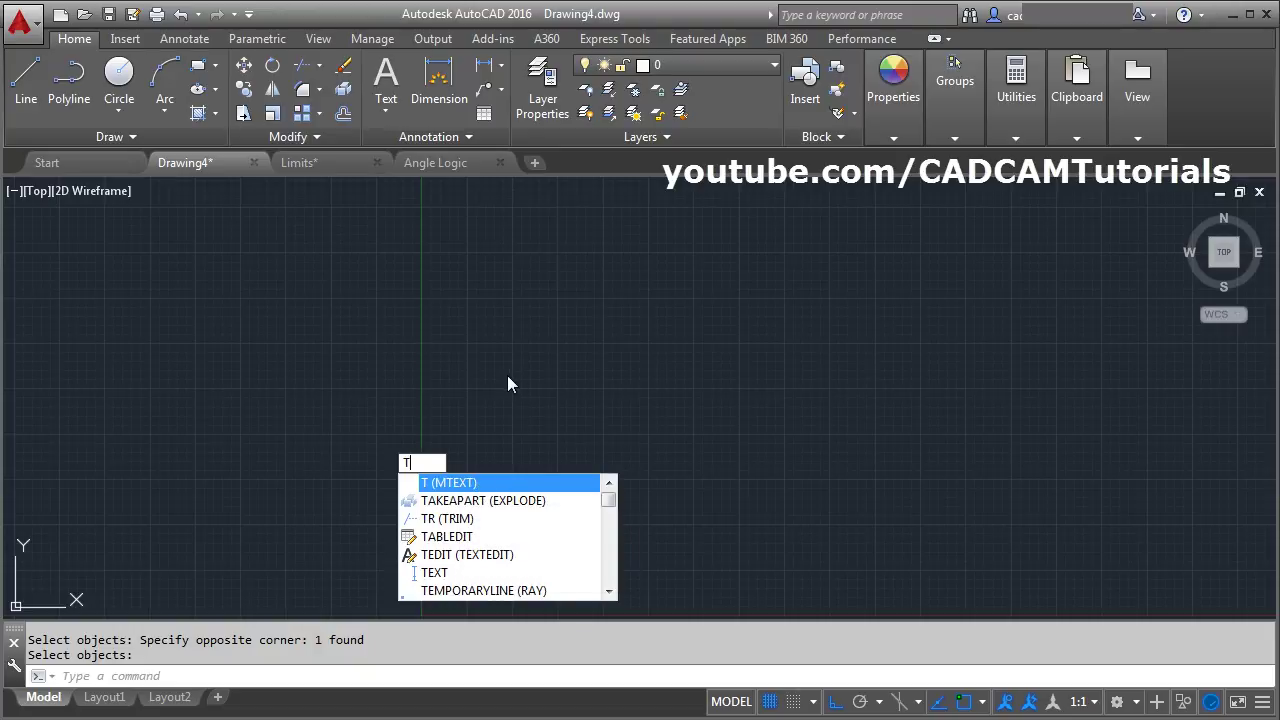
pyautogui.write('R')
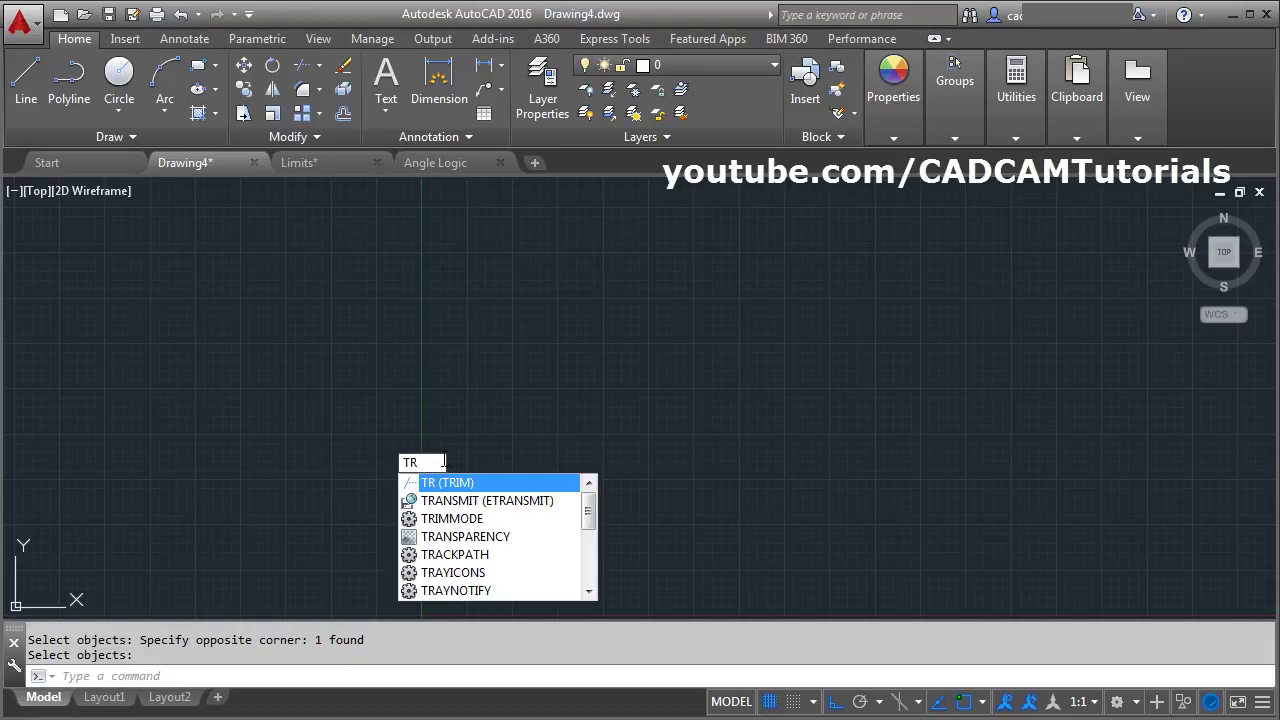
pyautogui.press('Escape')
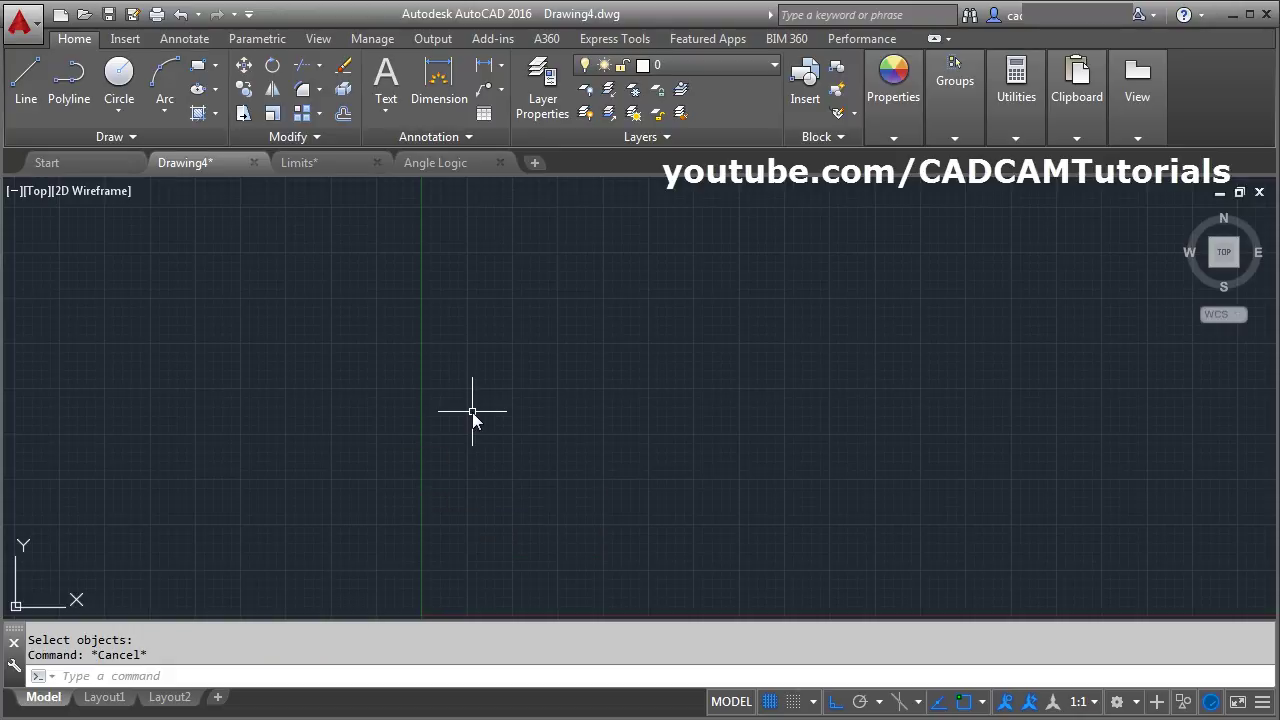
pyautogui.write('L')
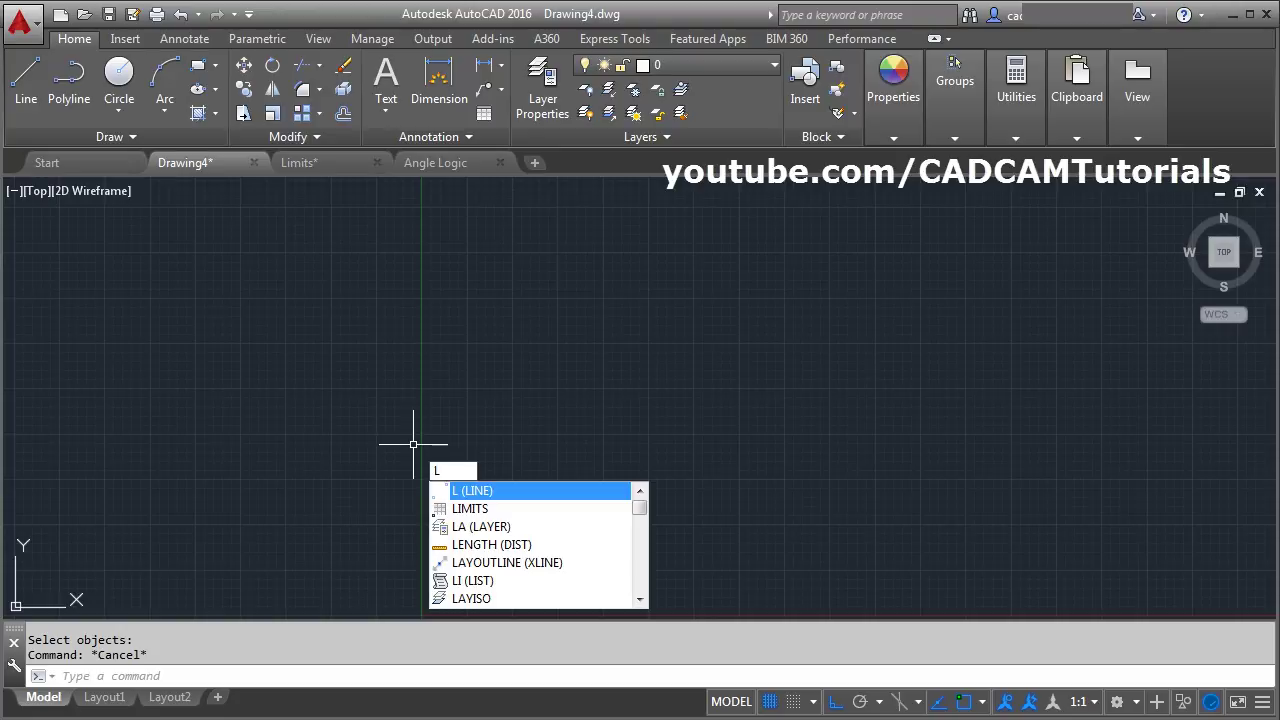
pyautogui.press('Return')
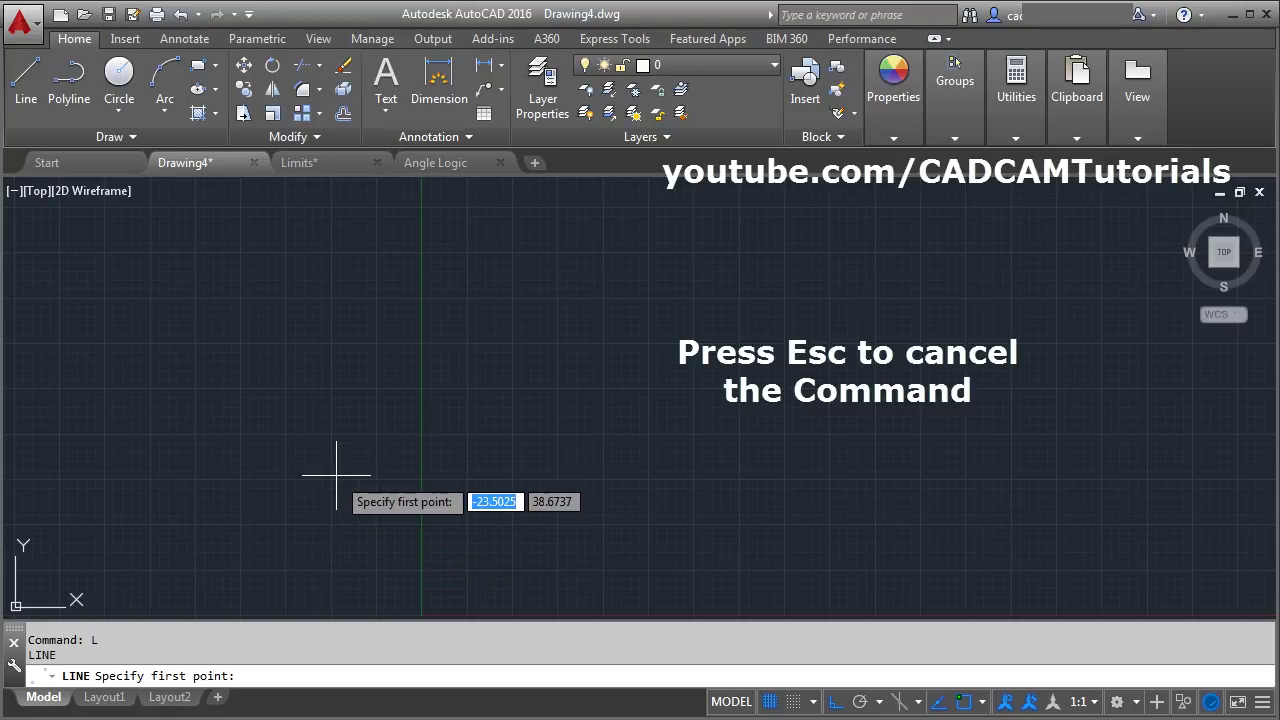
pyautogui.press('Escape')
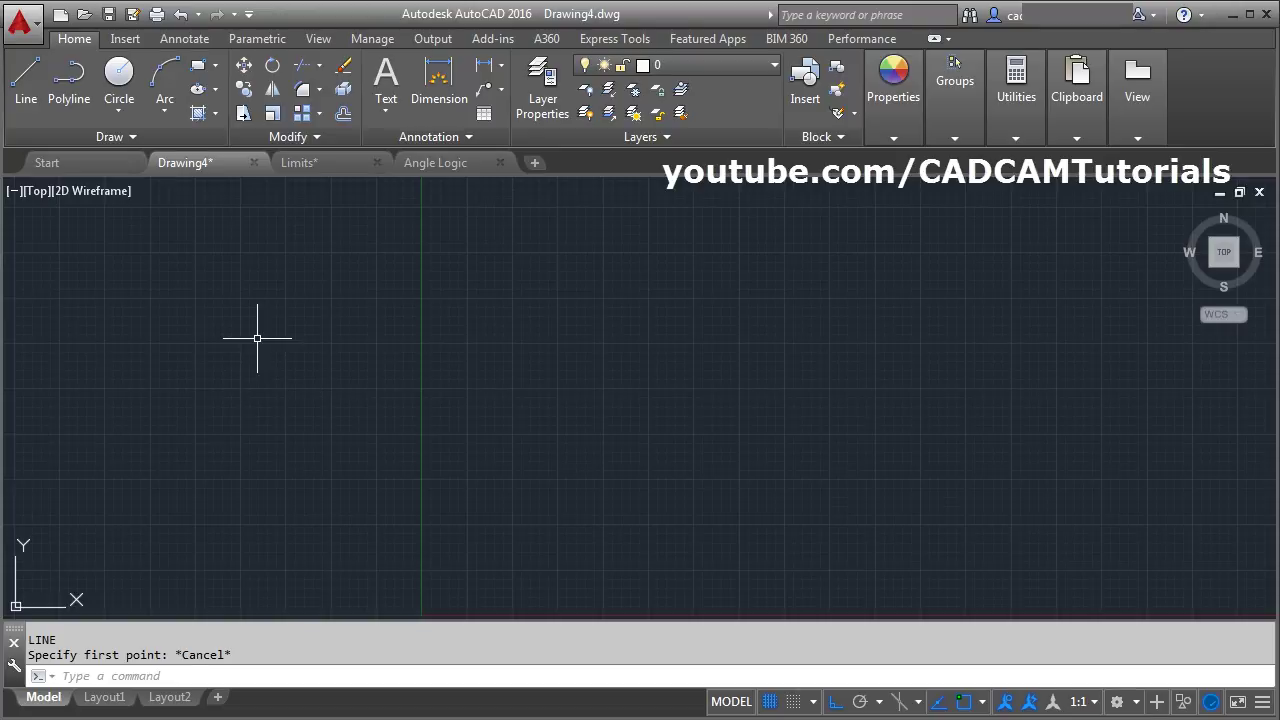
# Start a line and add Dynamic Input to the status bar through the Customization menu
pyautogui.click(30, 108)
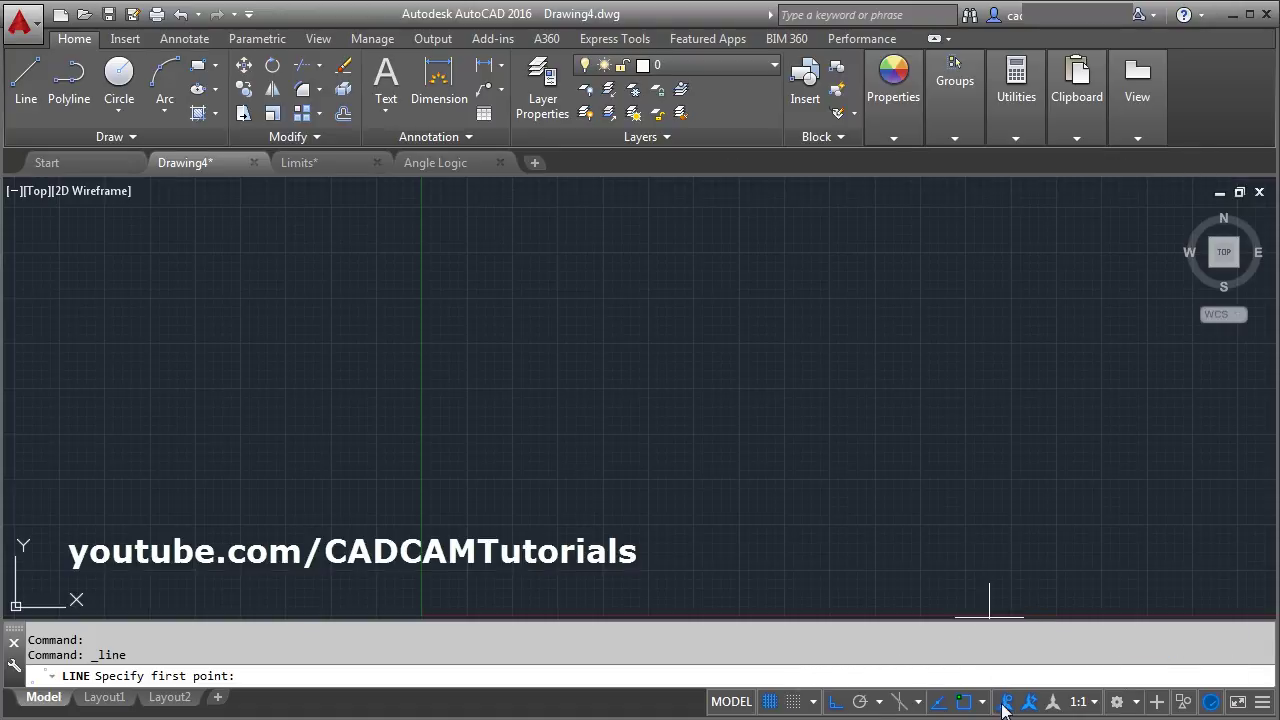
pyautogui.click(1263, 705)
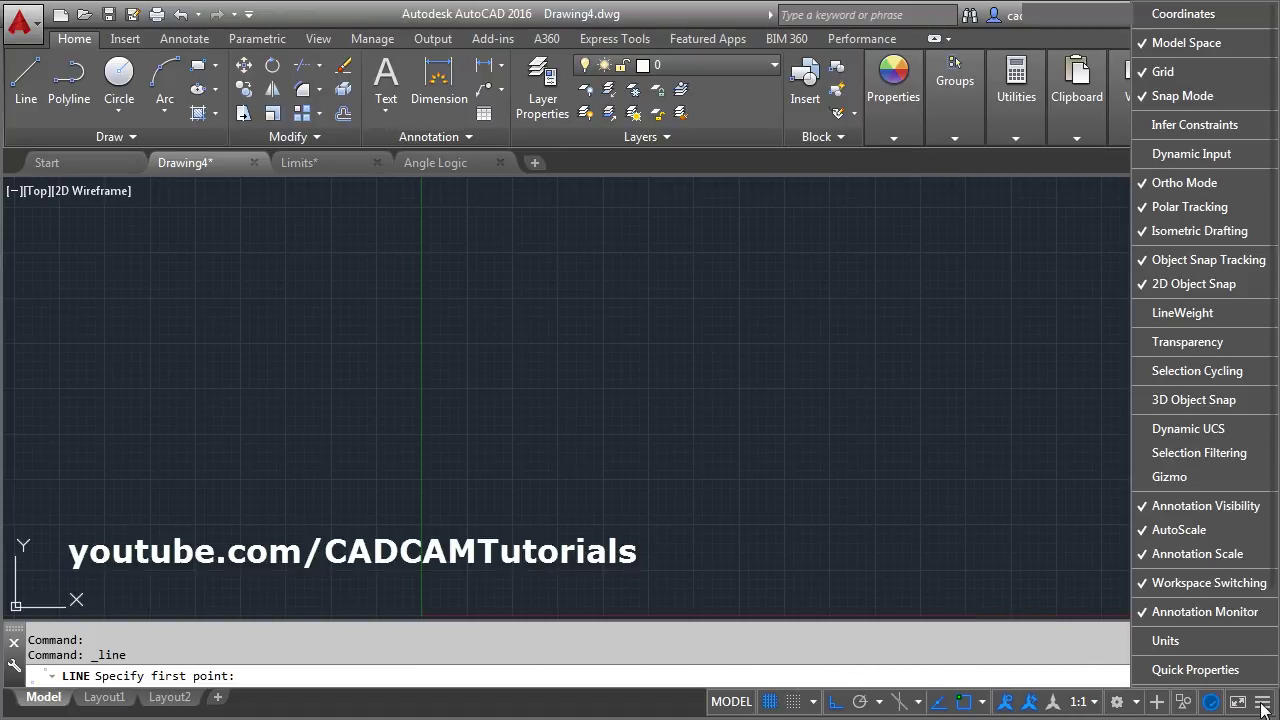
pyautogui.click(1183, 155)
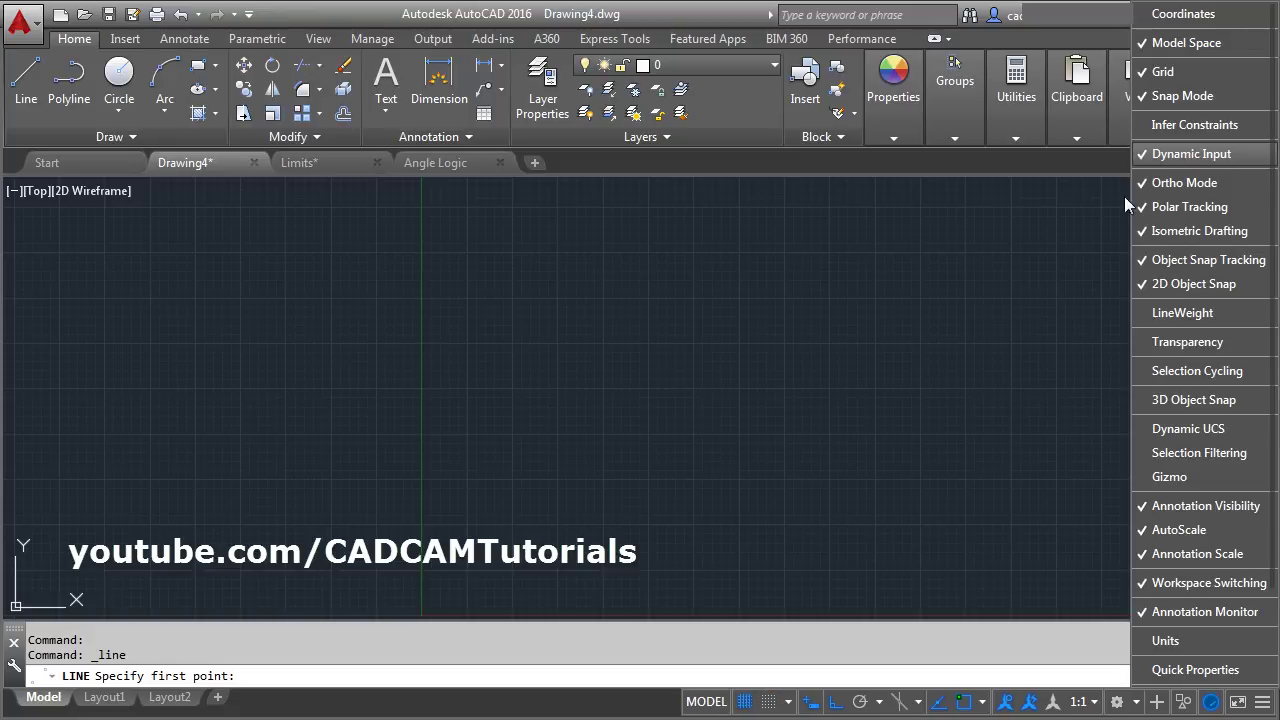
pyautogui.click(827, 661)
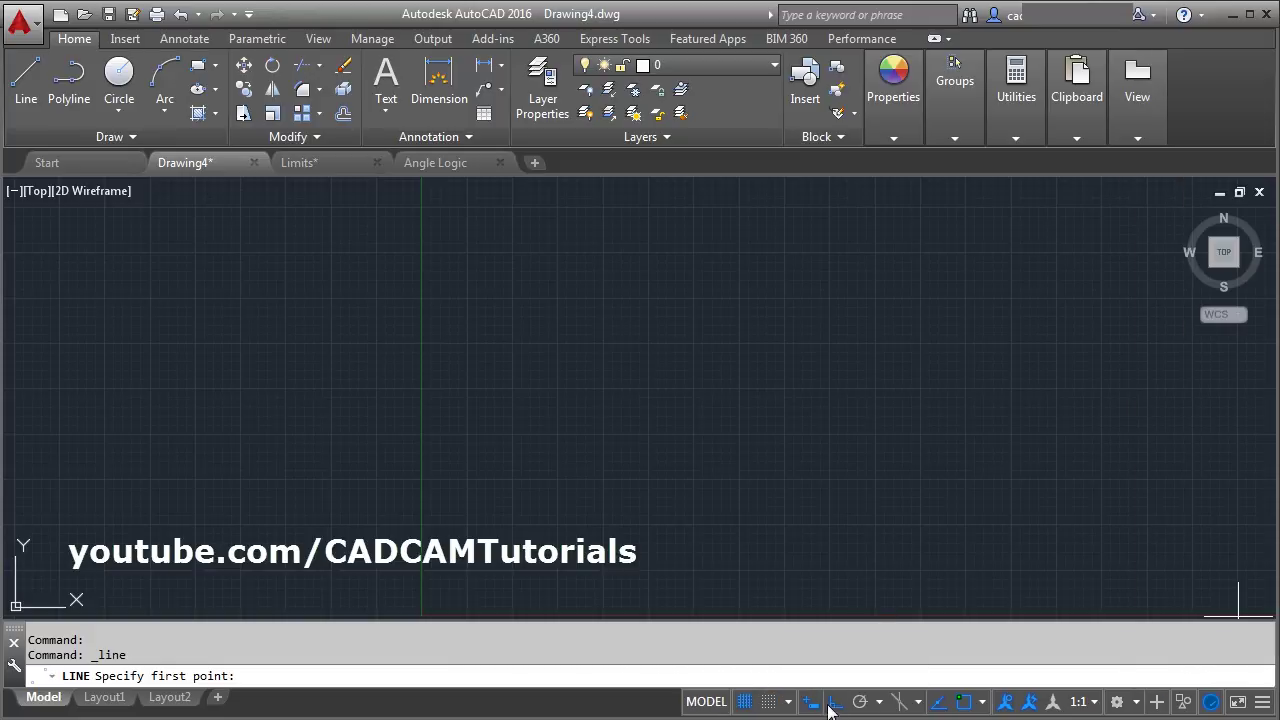
# Pan the origin into view and begin a line near the lower left with Ortho off
pyautogui.click(812, 706)
pyautogui.click(811, 703)
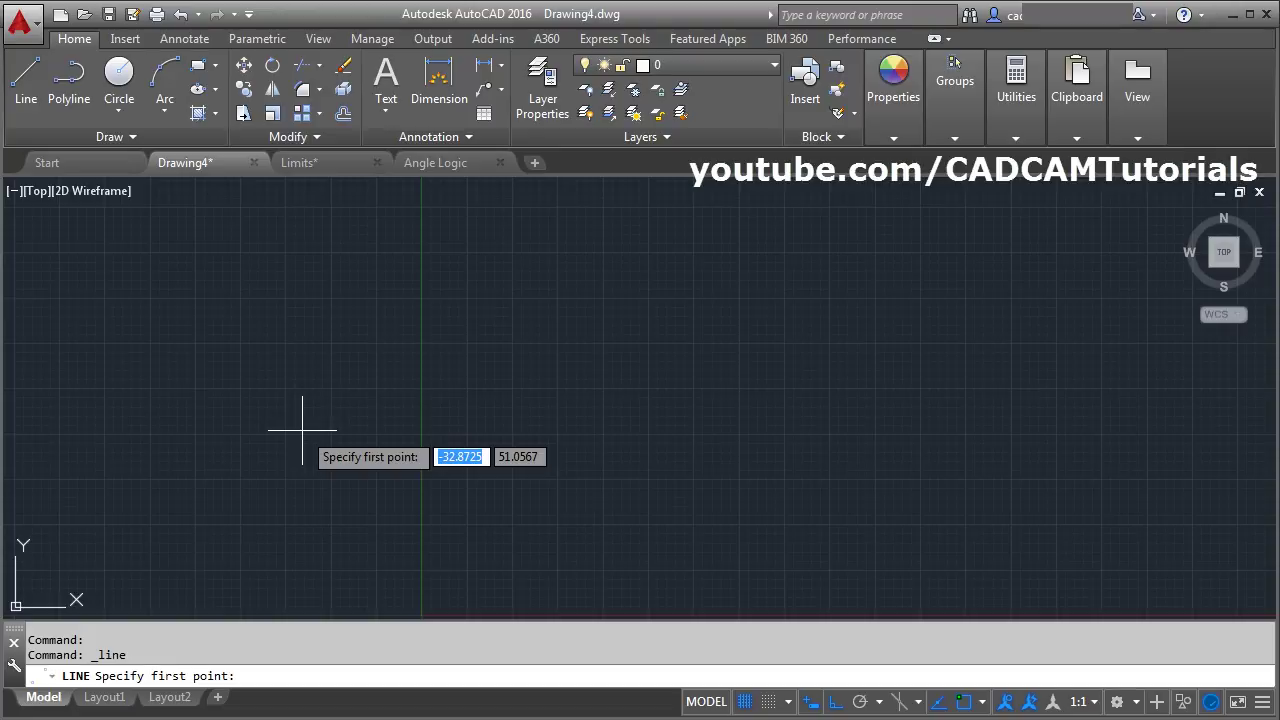
pyautogui.click(812, 703)
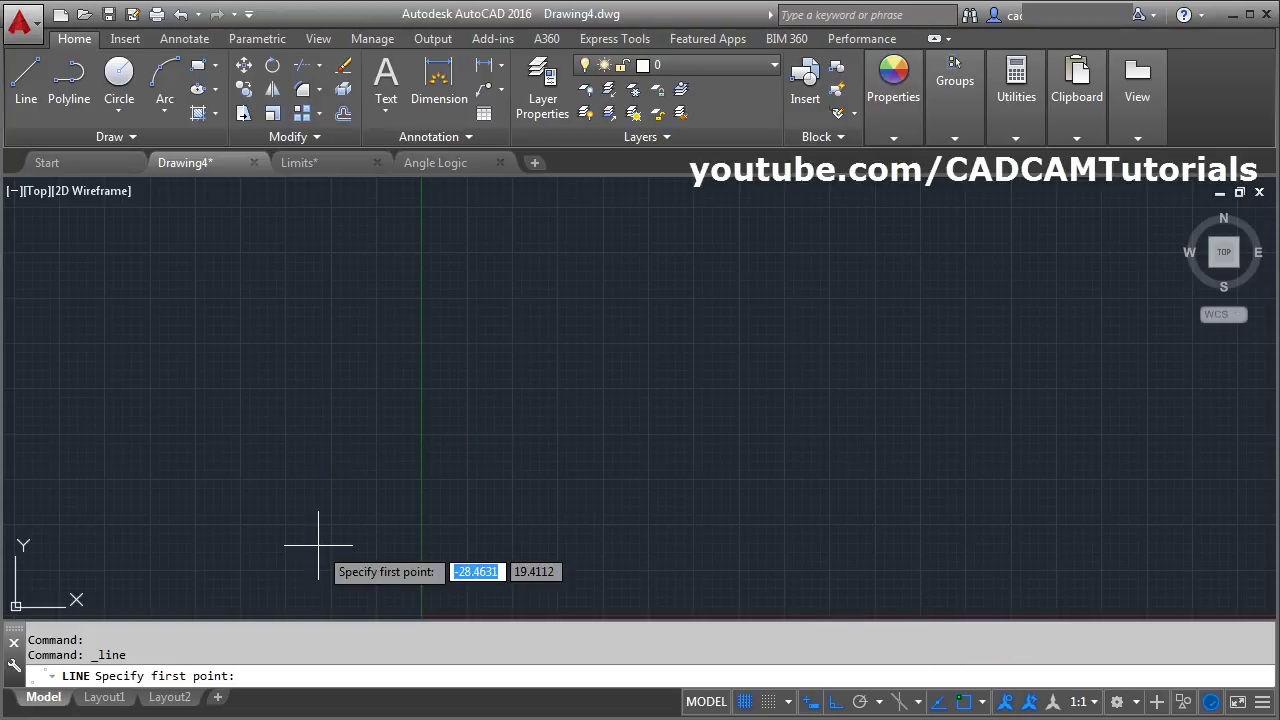
pyautogui.moveTo(329, 543); pyautogui.dragTo(300, 494, button='middle')
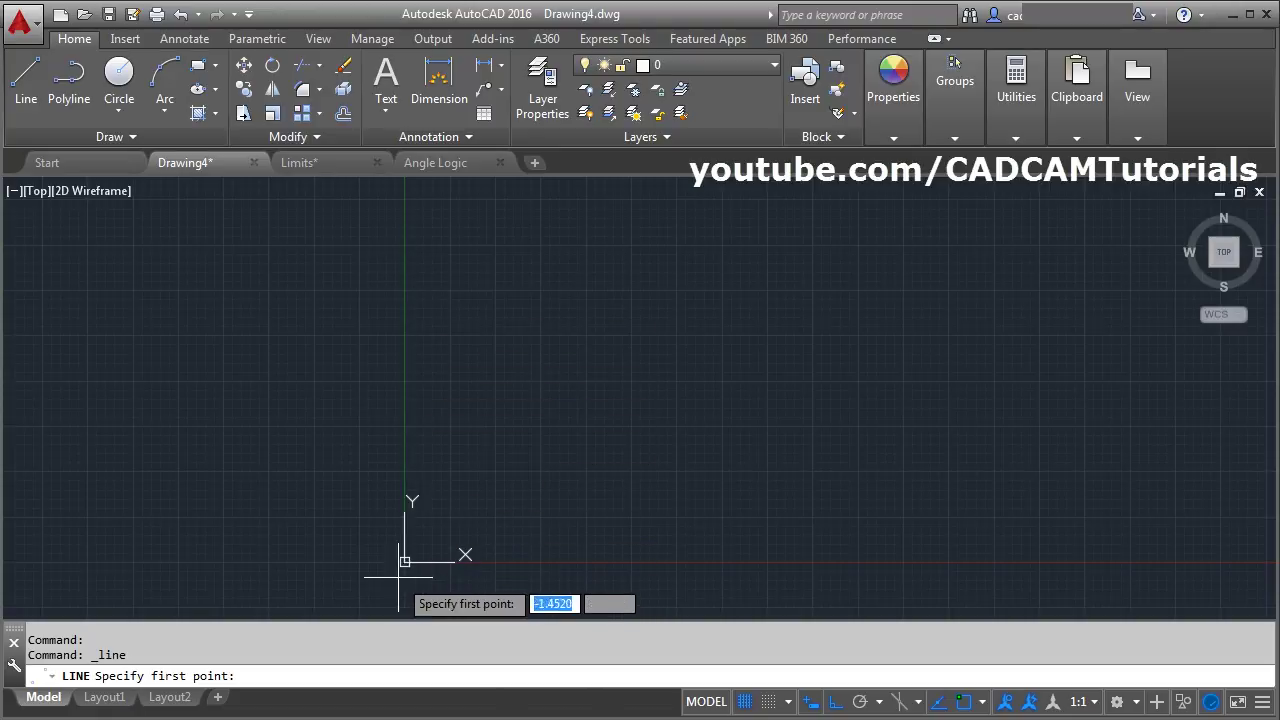
pyautogui.moveTo(766, 471); pyautogui.dragTo(584, 527, button='middle')
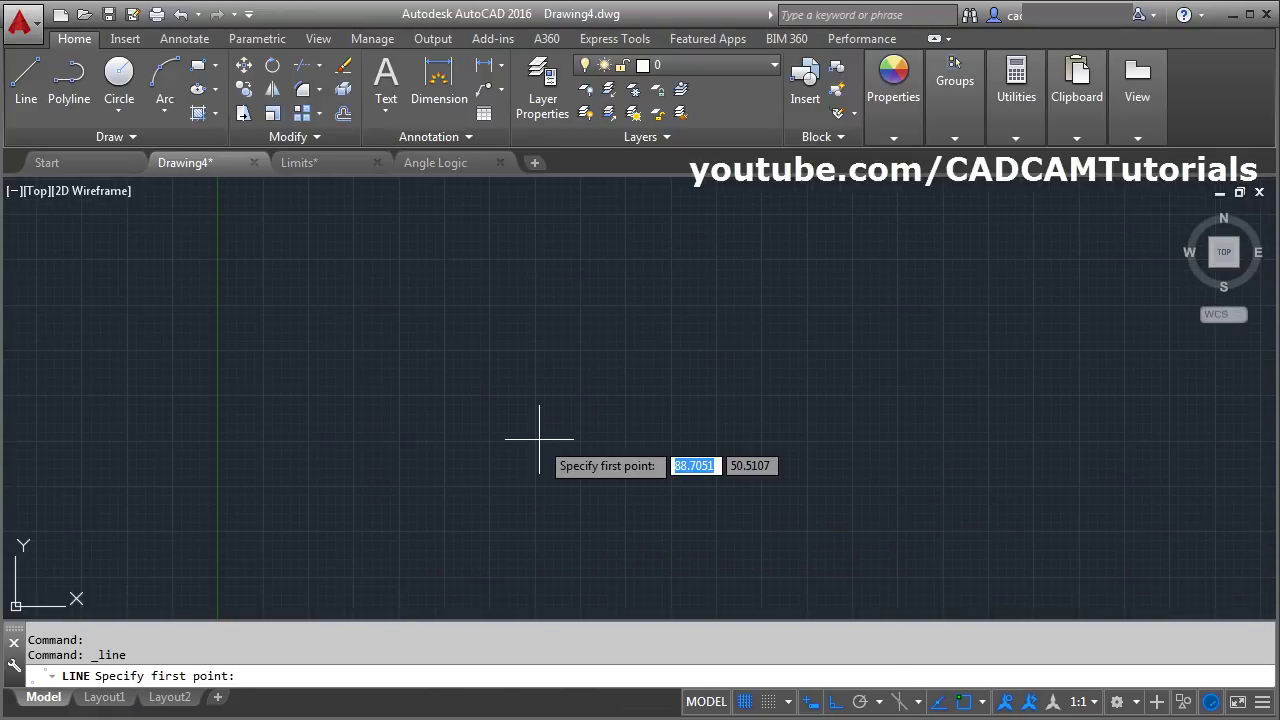
pyautogui.press('F8')
pyautogui.click(254, 568)
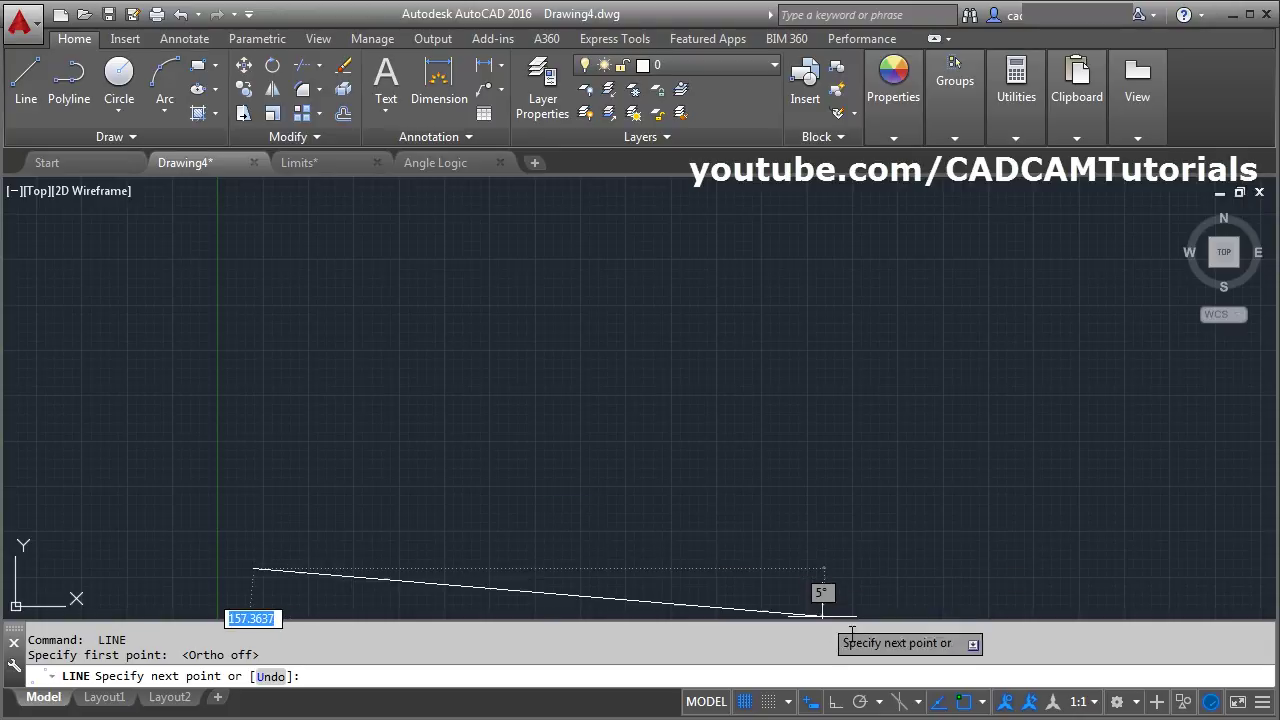
# With Ortho on, draw a 100-unit bottom edge, 60-unit right side and 100-unit top edge
pyautogui.click(837, 703)
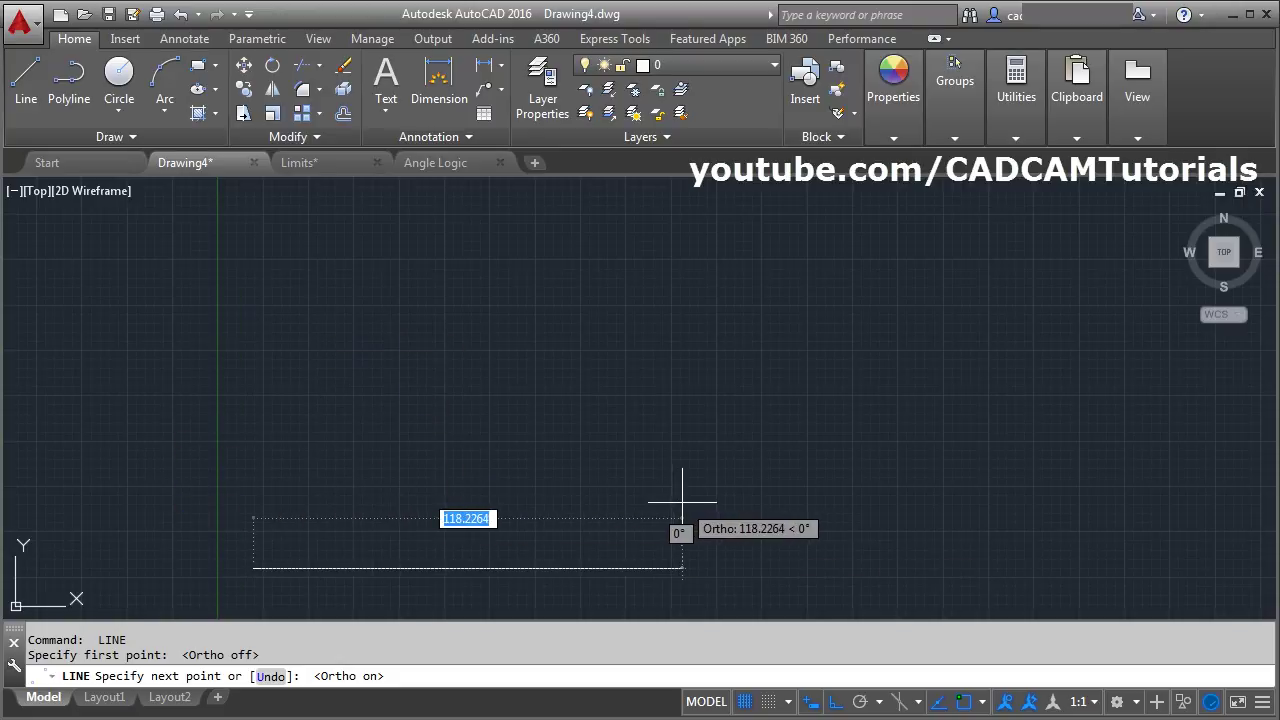
pyautogui.write('1')
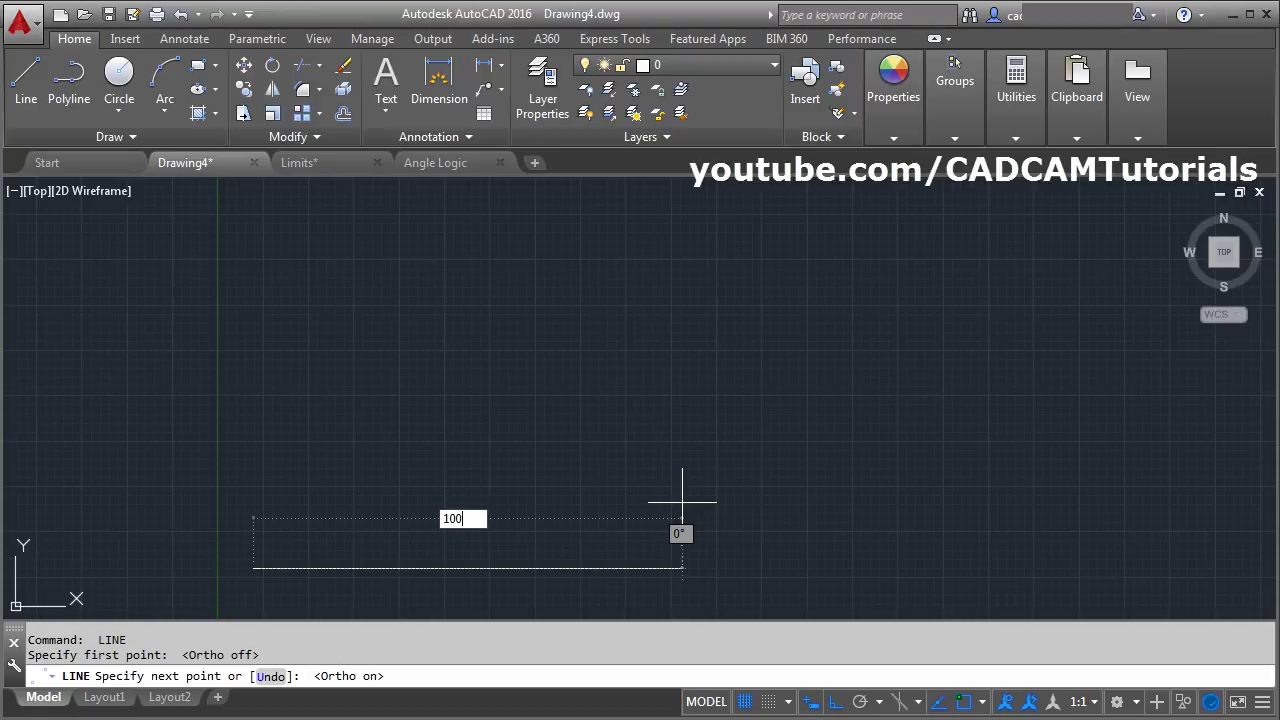
pyautogui.write('00')
pyautogui.press('Return')
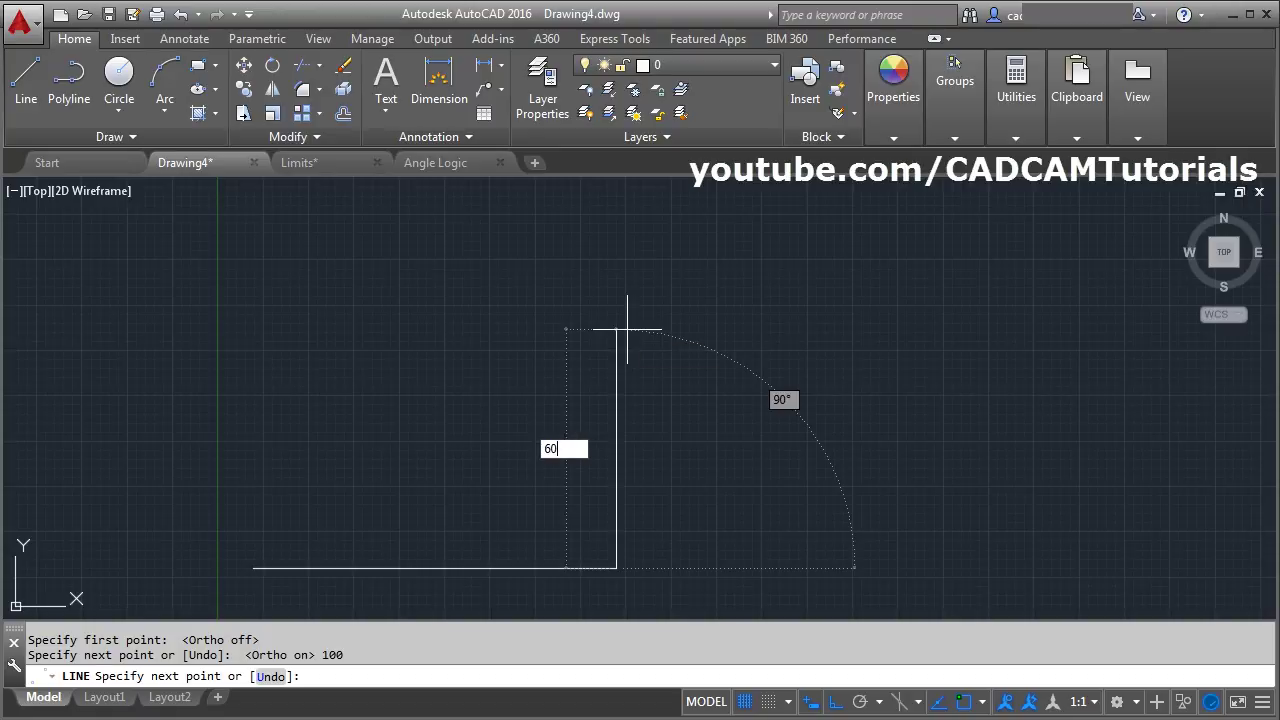
pyautogui.press('Return')
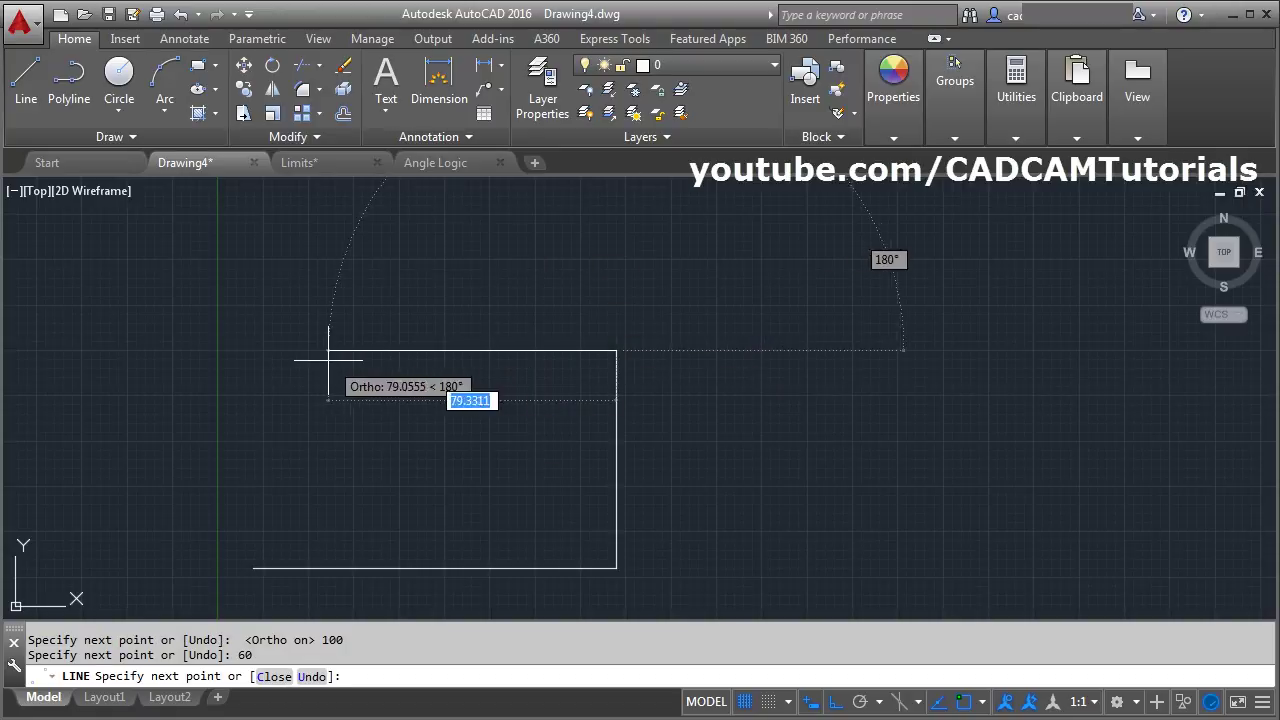
pyautogui.write('10')
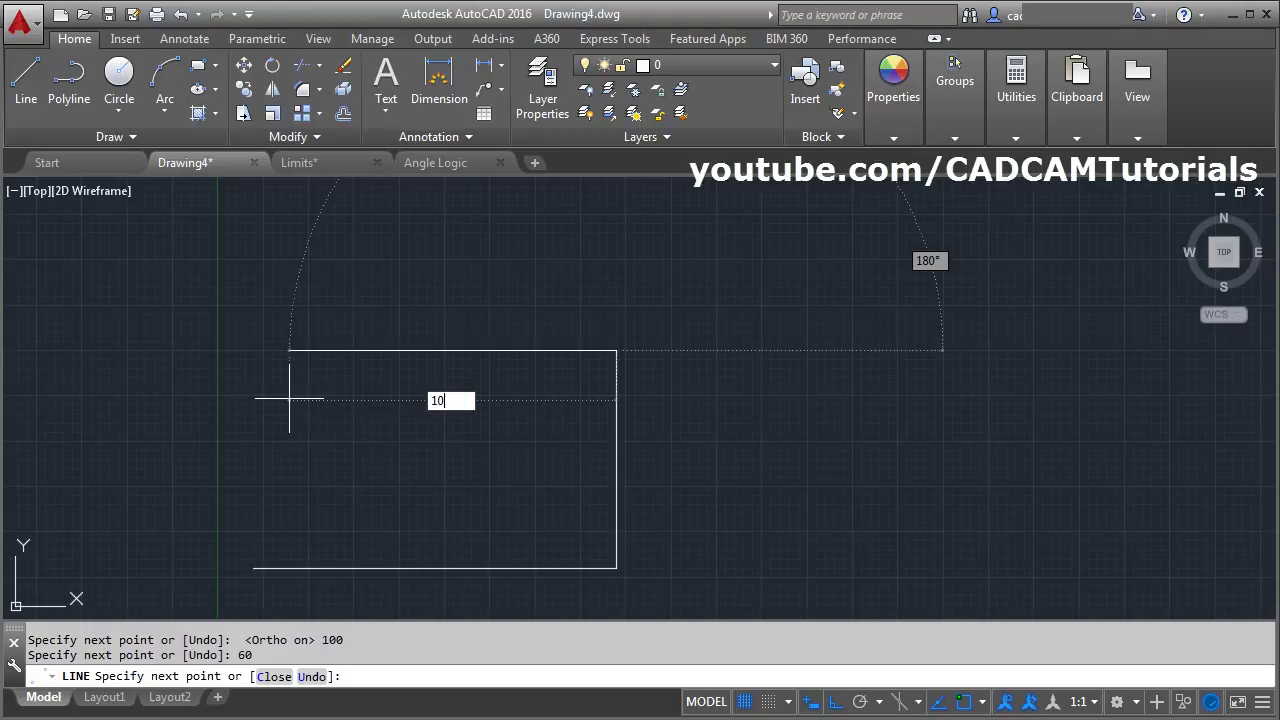
pyautogui.write('0')
pyautogui.press('Return')
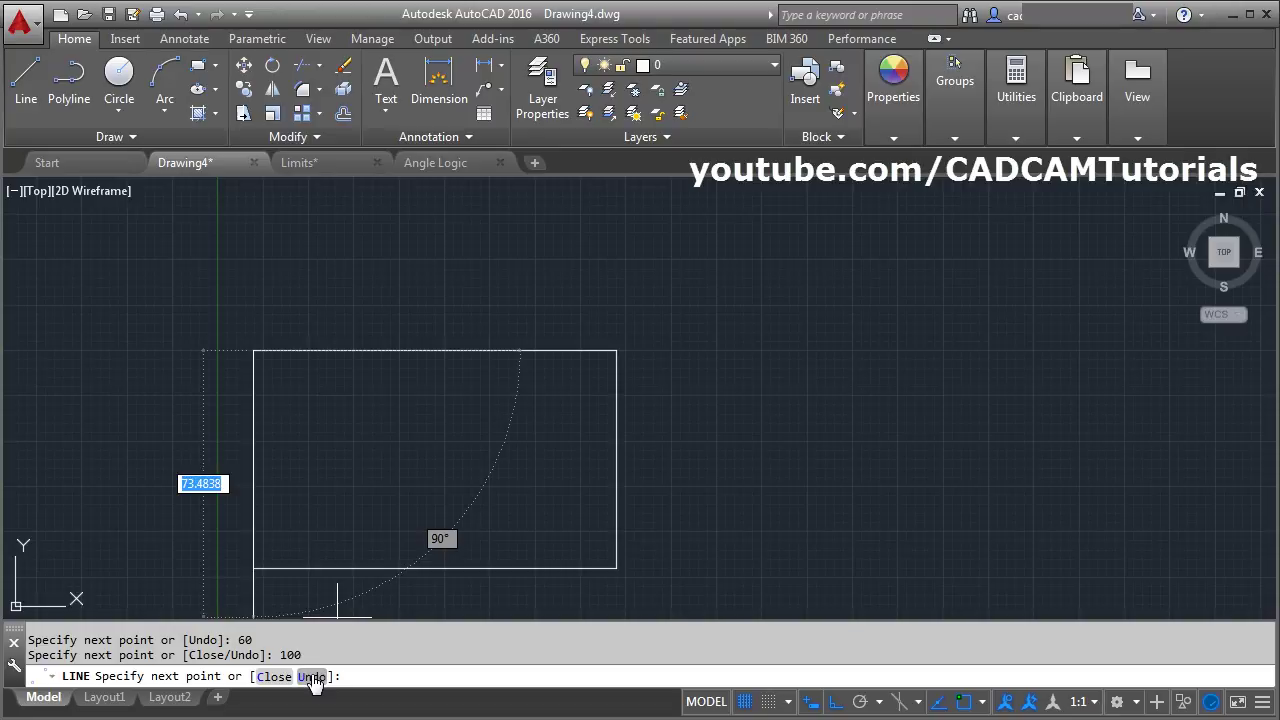
# Undo the top edge, redraw it at 100 units, and close the 100 by 60 rectangle
pyautogui.click(312, 678)
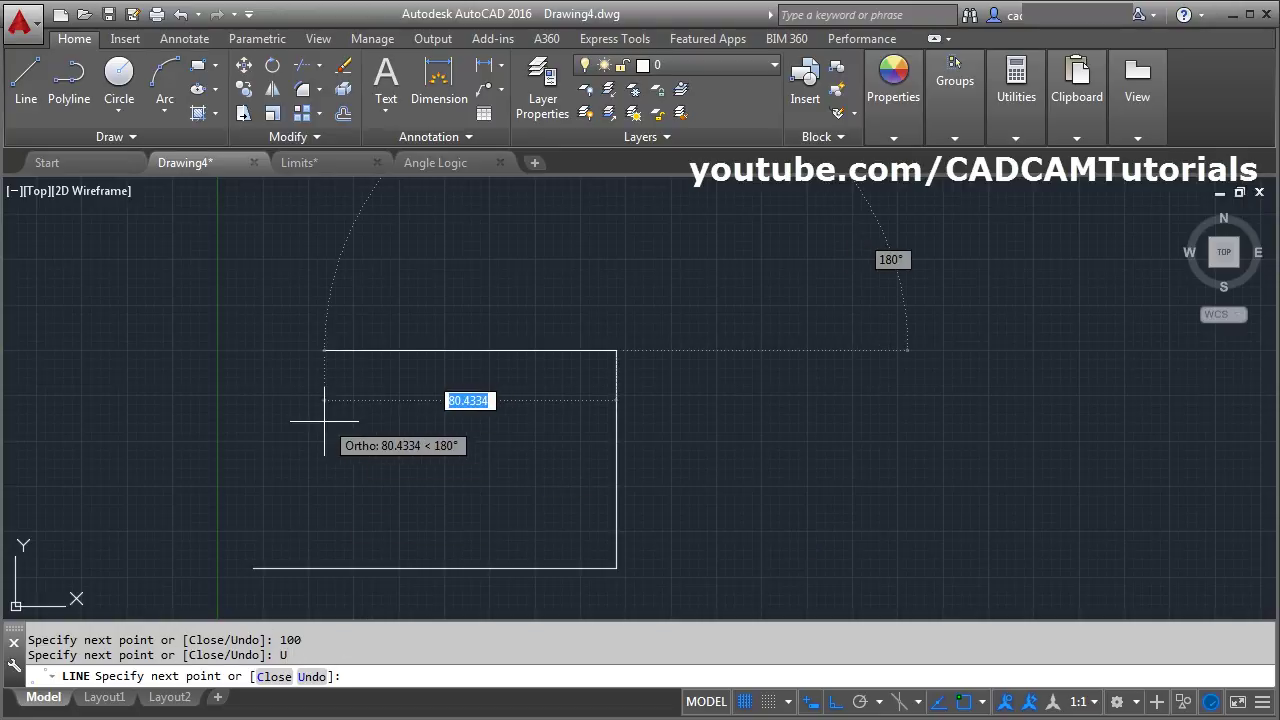
pyautogui.write('100')
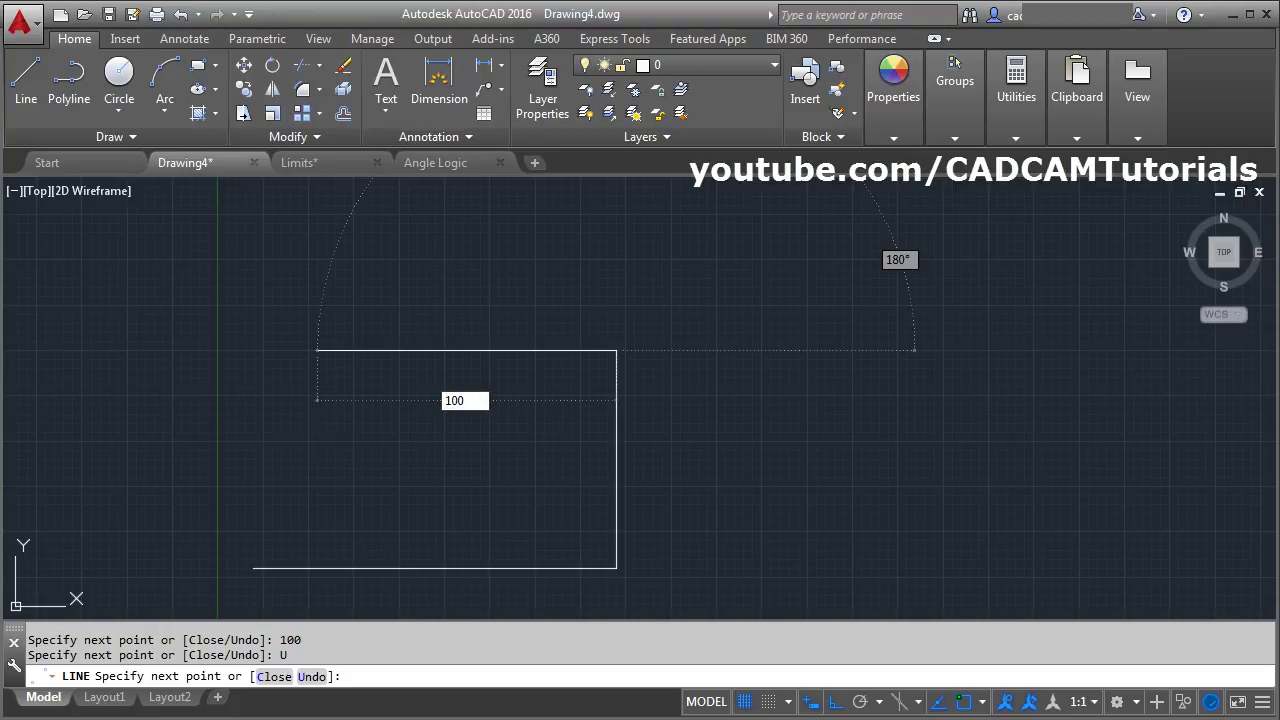
pyautogui.press('Return')
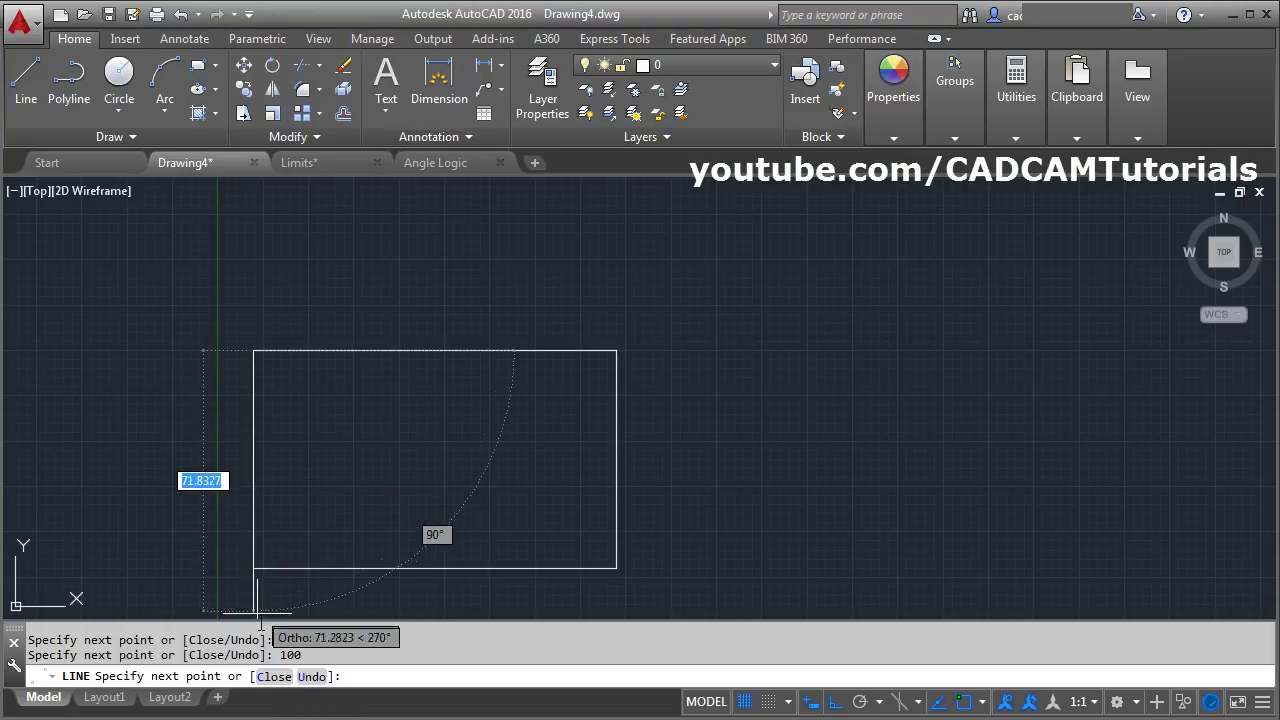
pyautogui.click(274, 678)
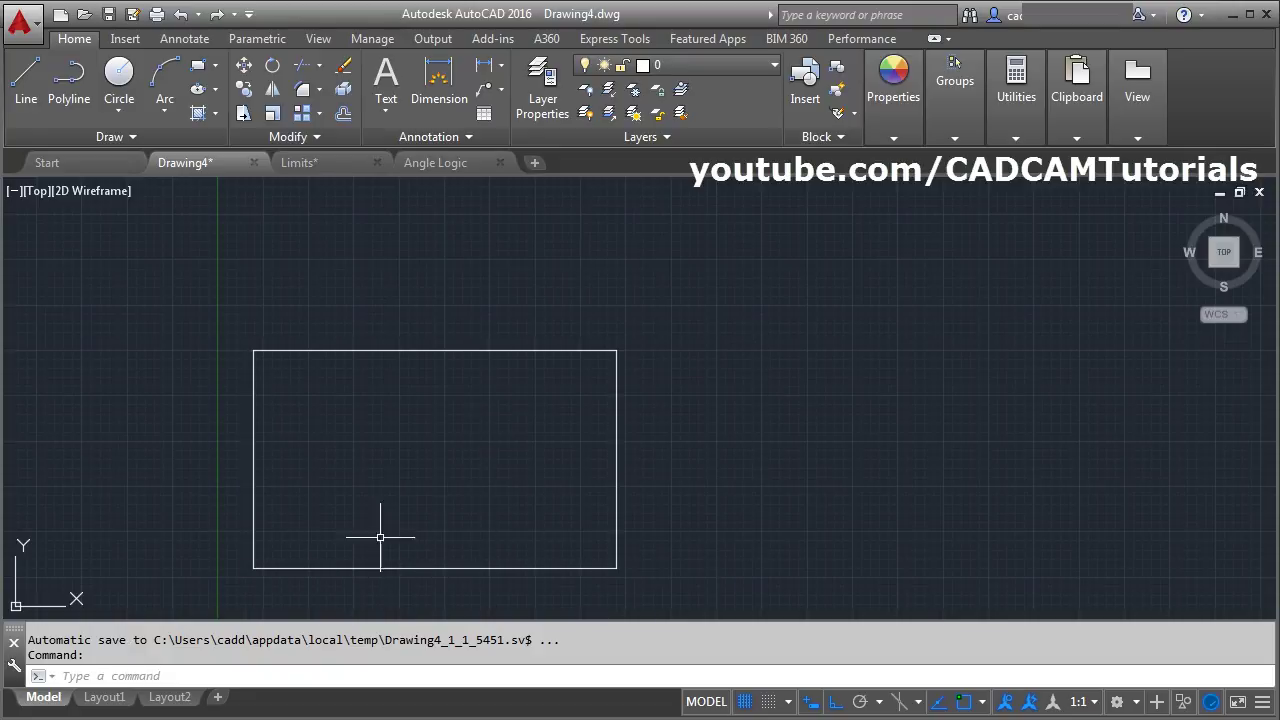
# Erase the rectangle's top, right, bottom and left edges
pyautogui.click(343, 70)
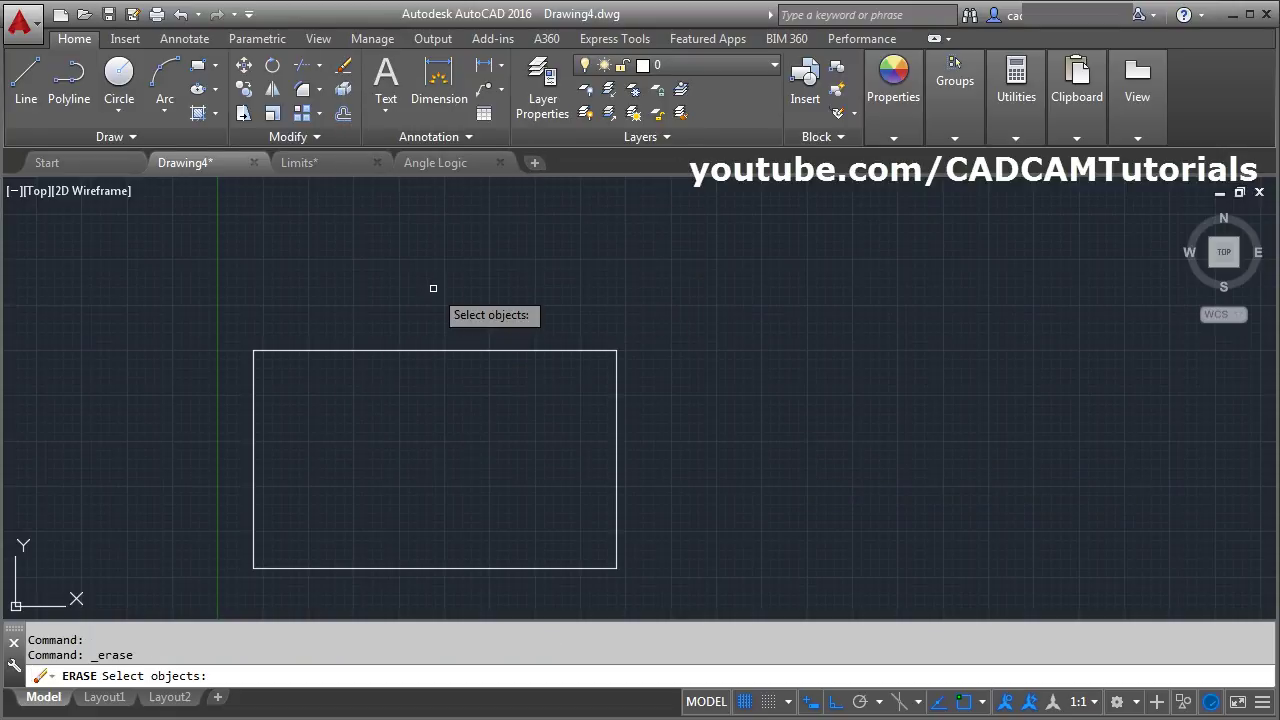
pyautogui.click(525, 348)
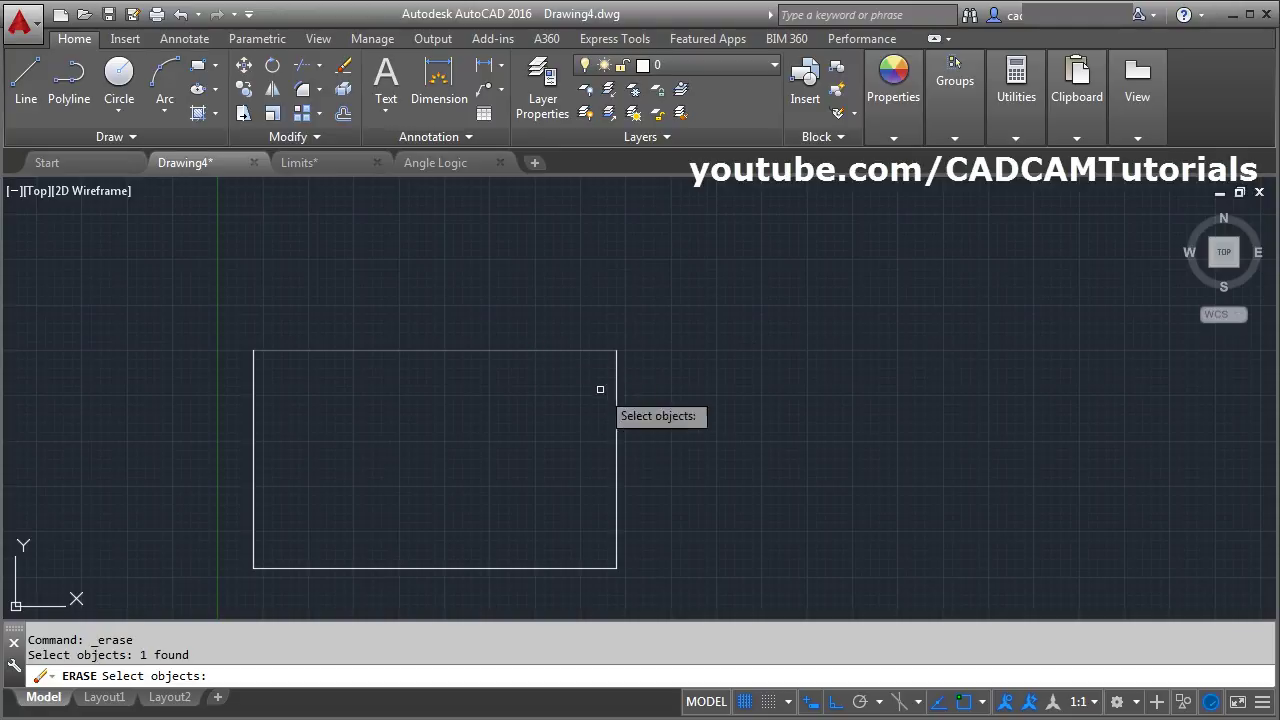
pyautogui.click(617, 440)
pyautogui.click(476, 568)
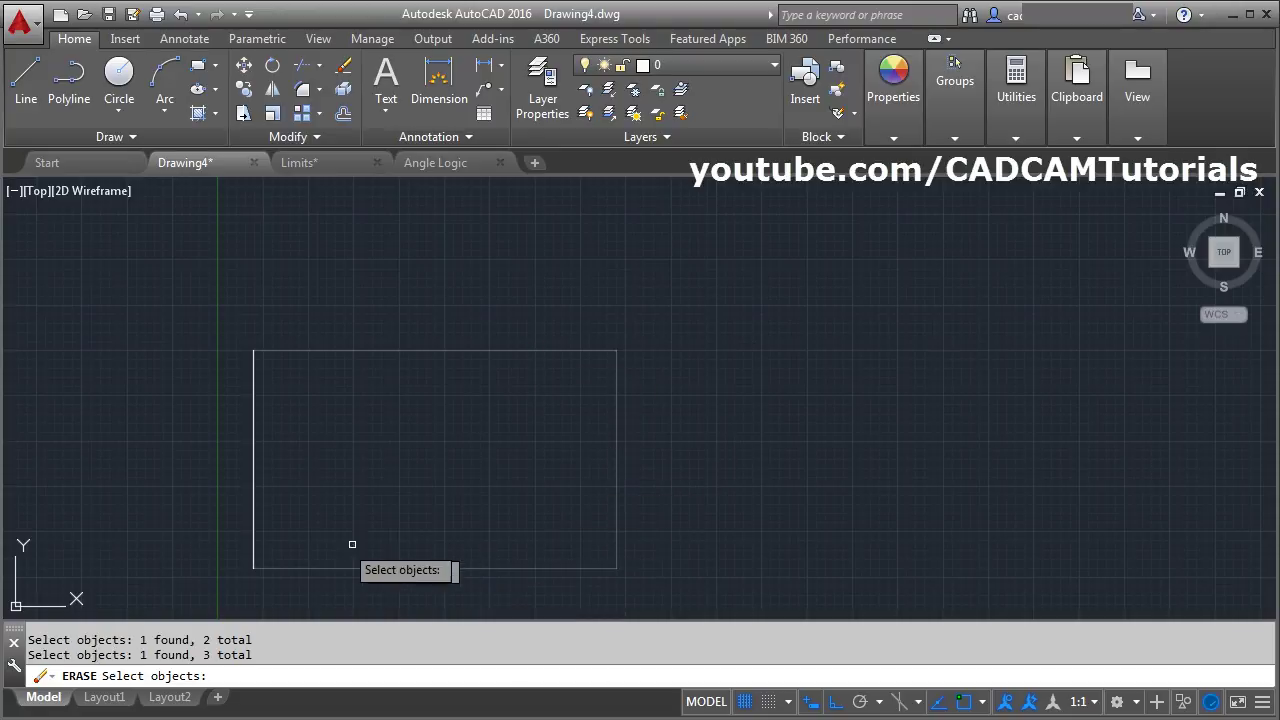
pyautogui.click(254, 530)
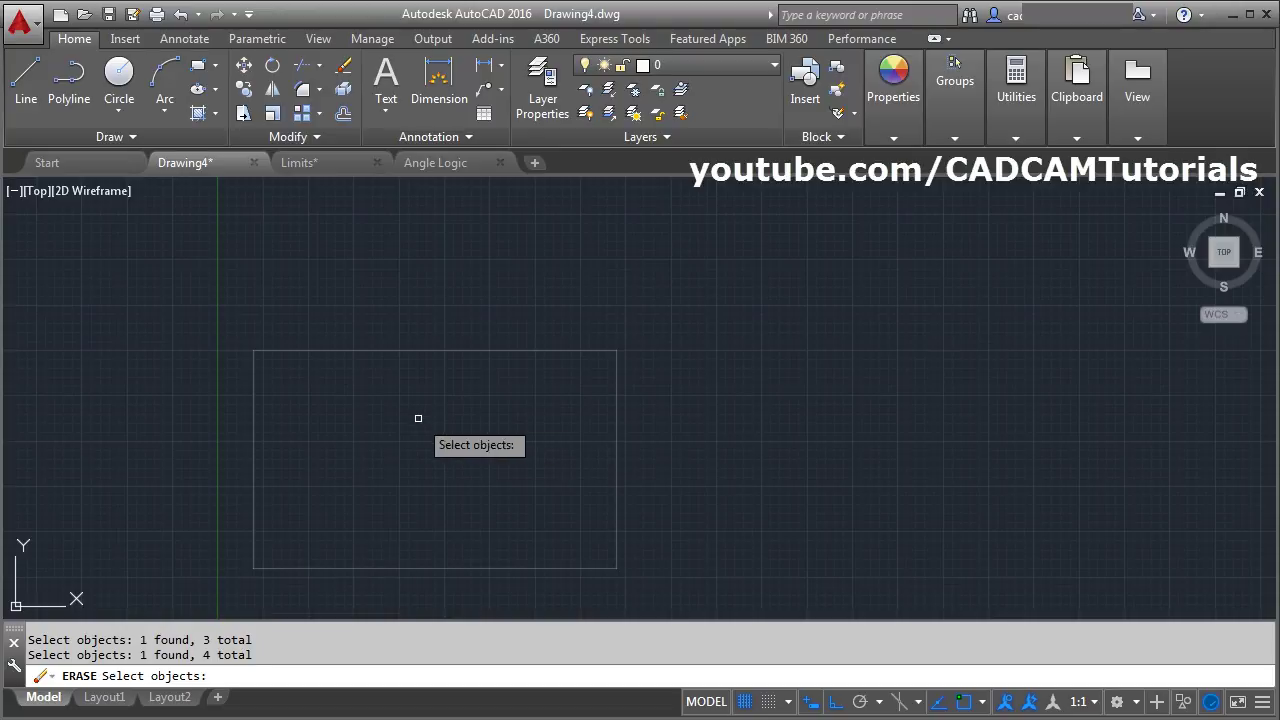
pyautogui.press('Return')
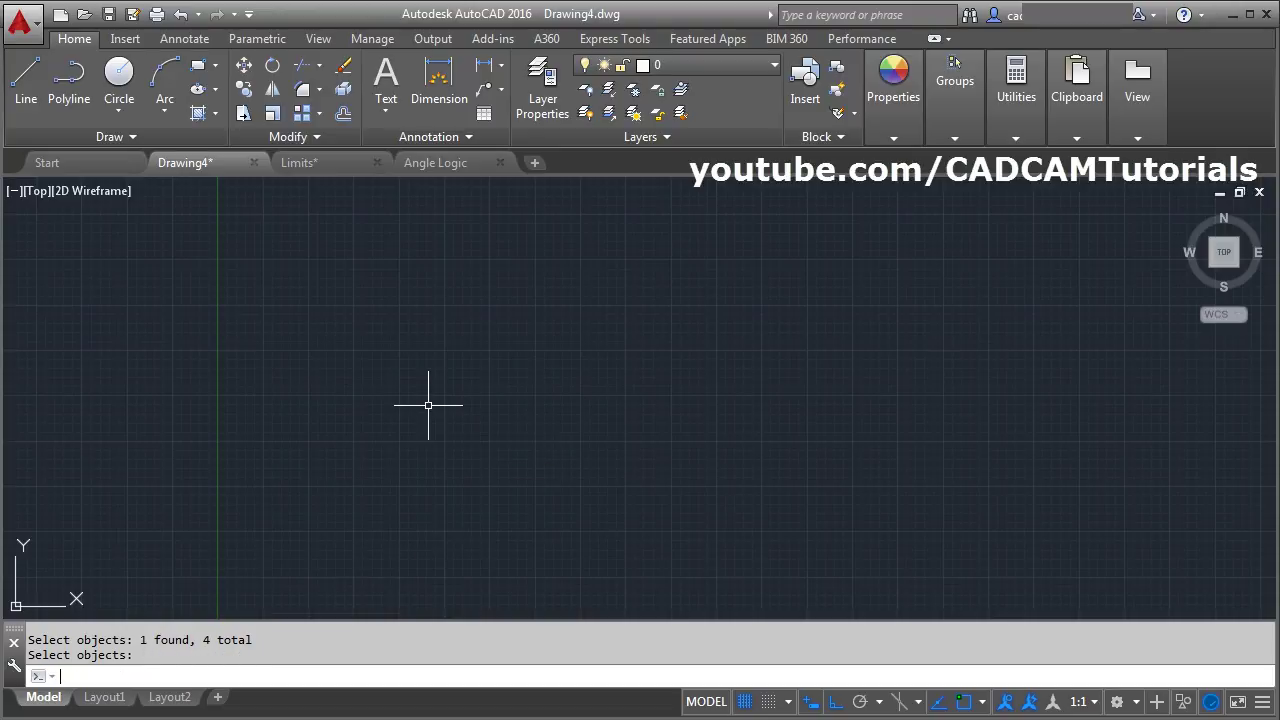
# Start a line from a picked point and turn Ortho off to allow free angles
pyautogui.click(26, 97)
pyautogui.click(306, 556)
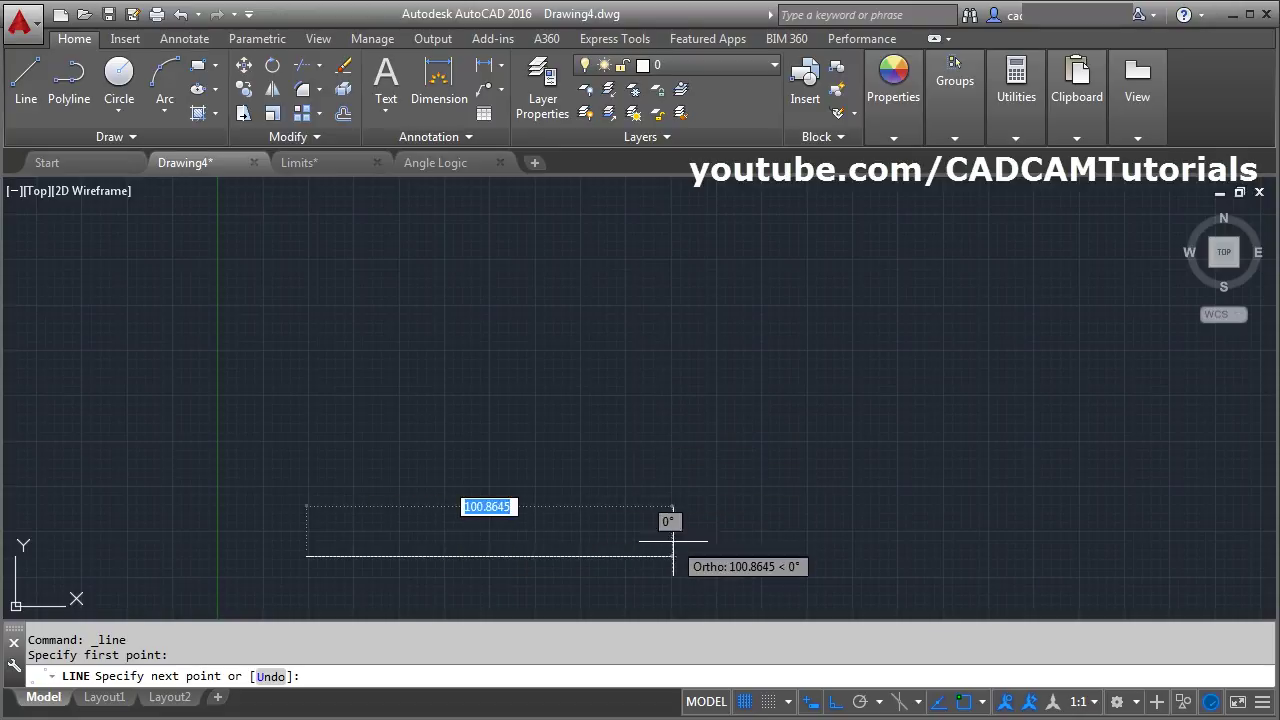
pyautogui.click(852, 705)
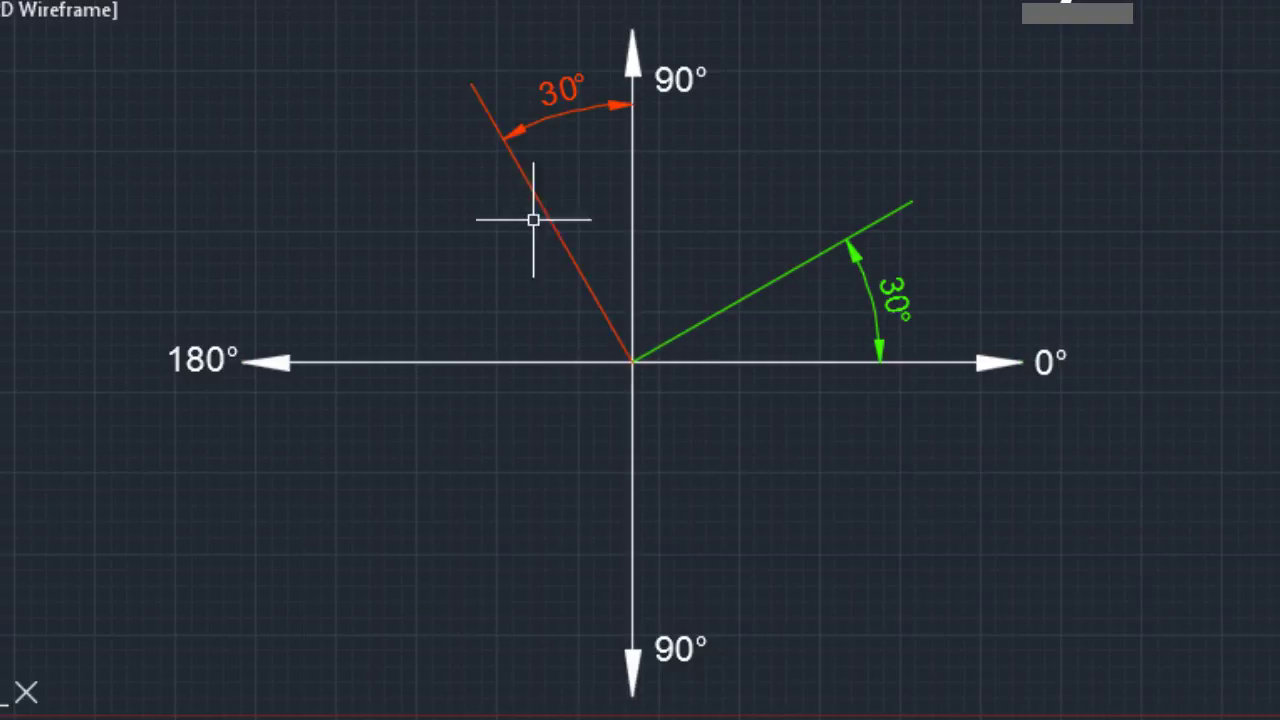
# Place the red 30° angle dimension, then undo to leave only the 30° line above 180°
pyautogui.click(534, 84)
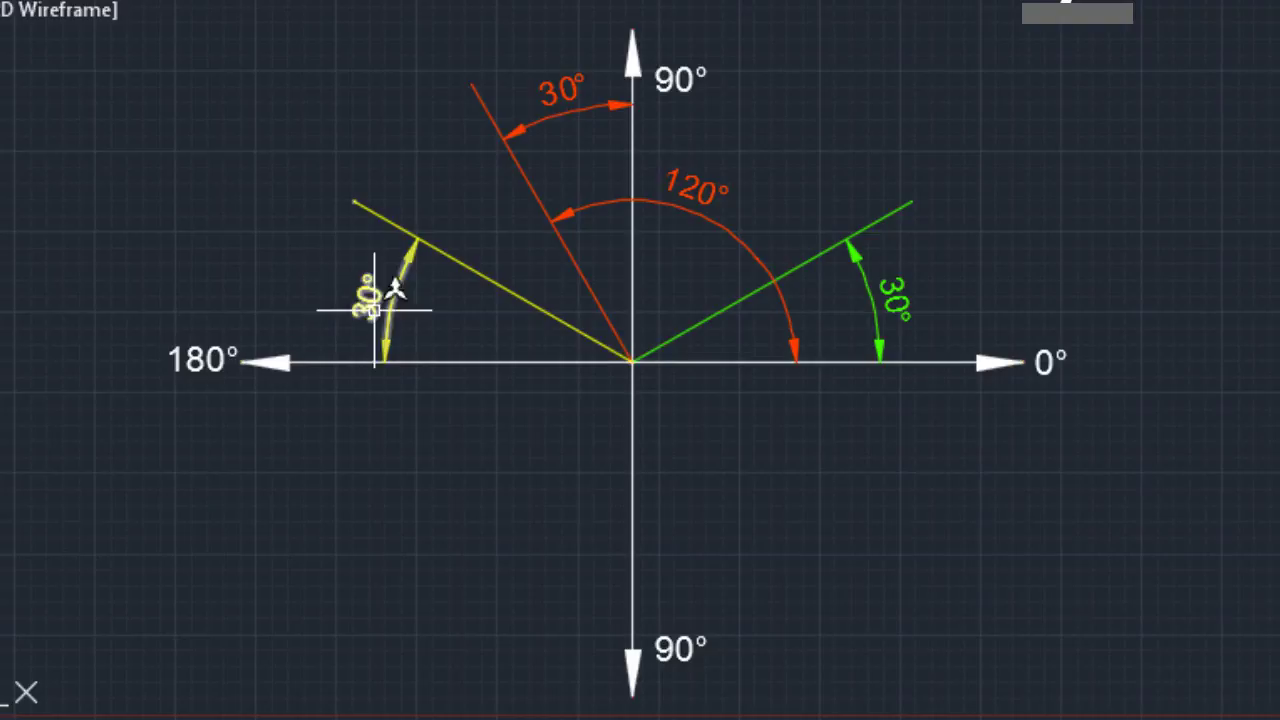
pyautogui.hotkey('ctrl', 'z')
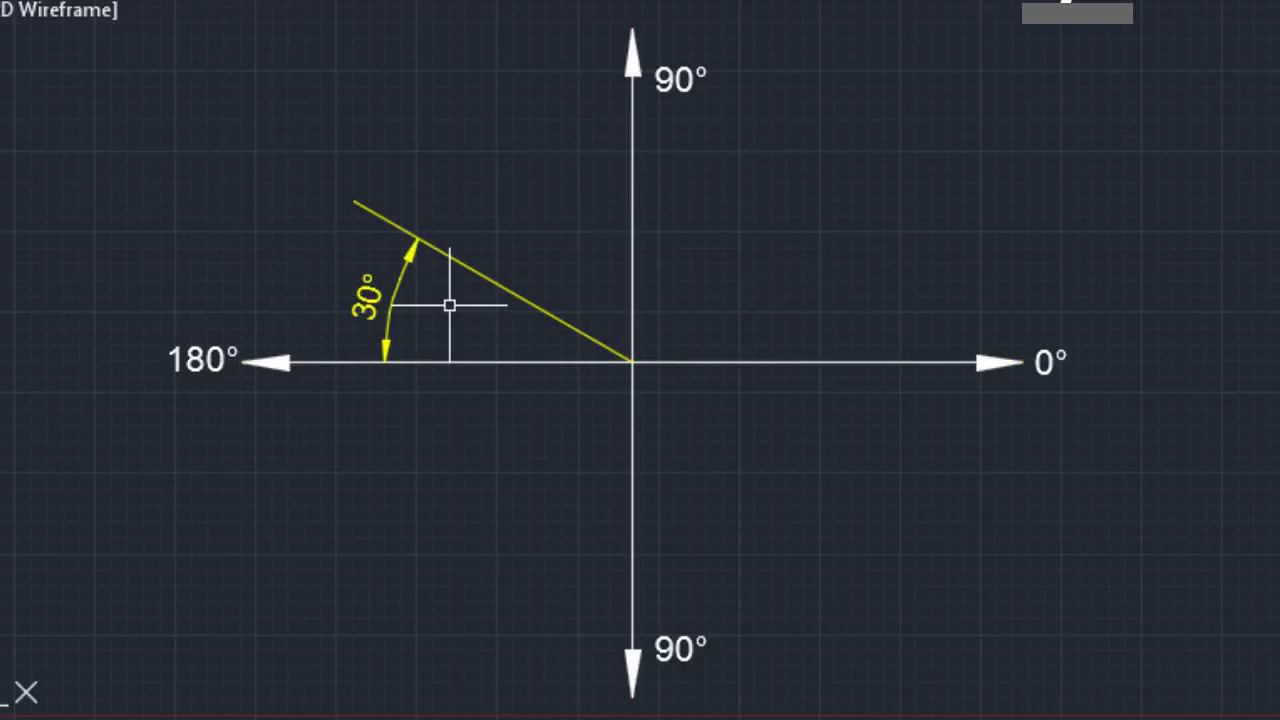